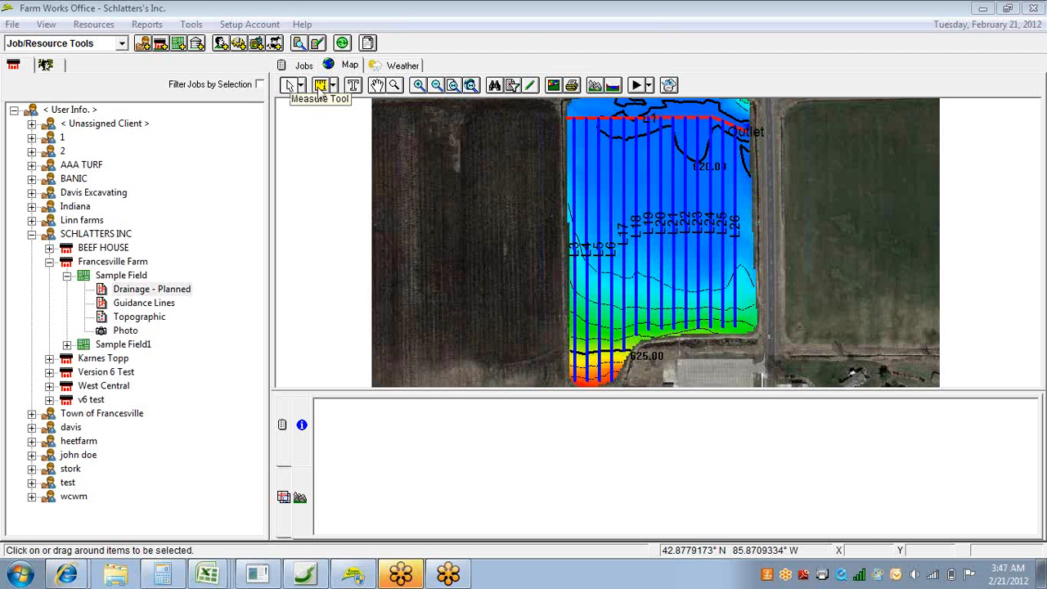
Measure the length of a multi-segment path across the dark field west of the planned drainage area.
click(319, 87)
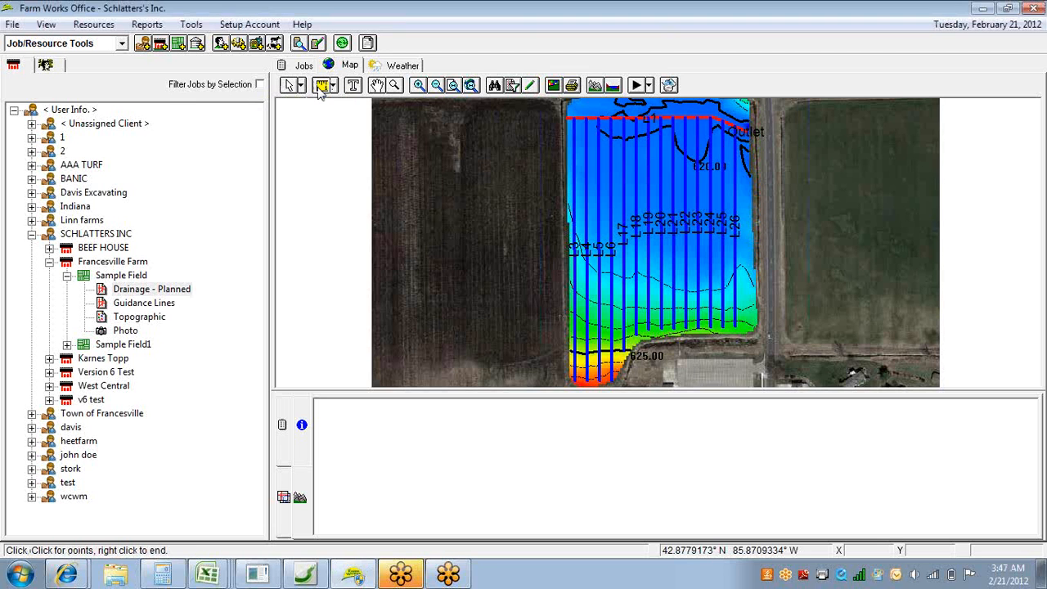
click(434, 162)
click(500, 163)
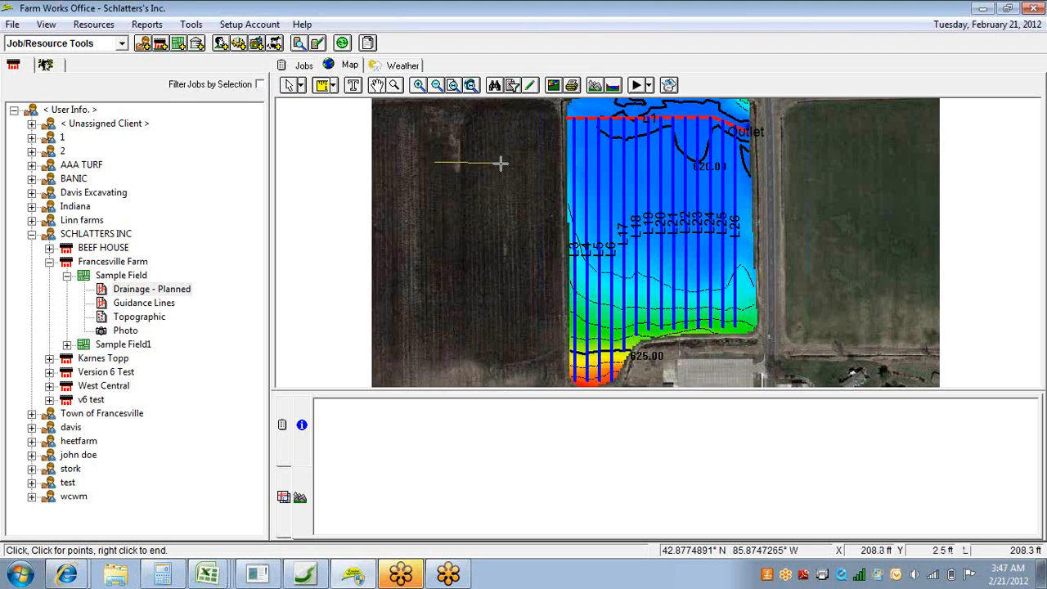
click(533, 196)
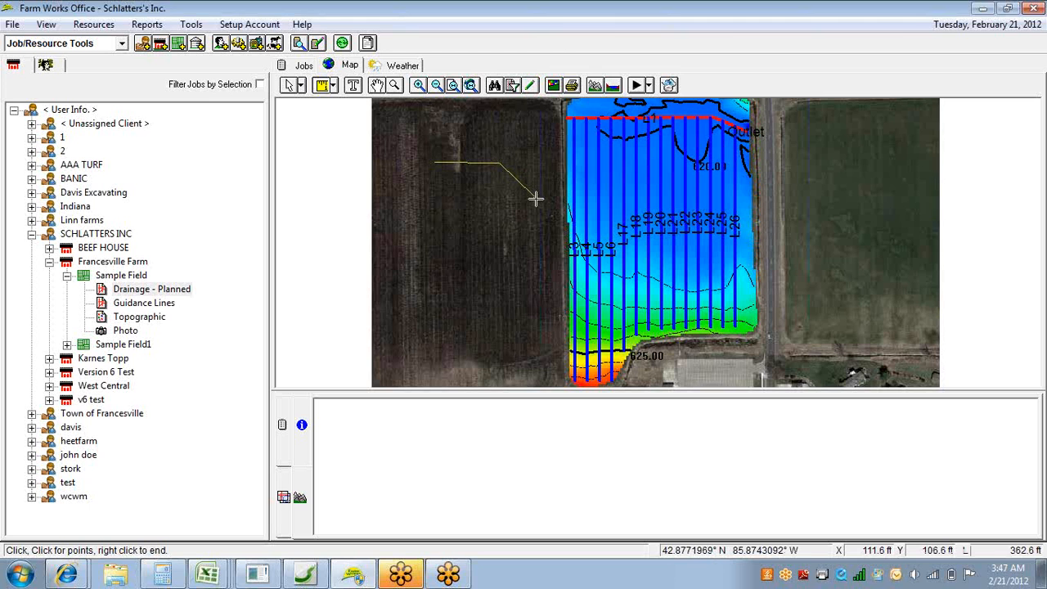
right_click(550, 251)
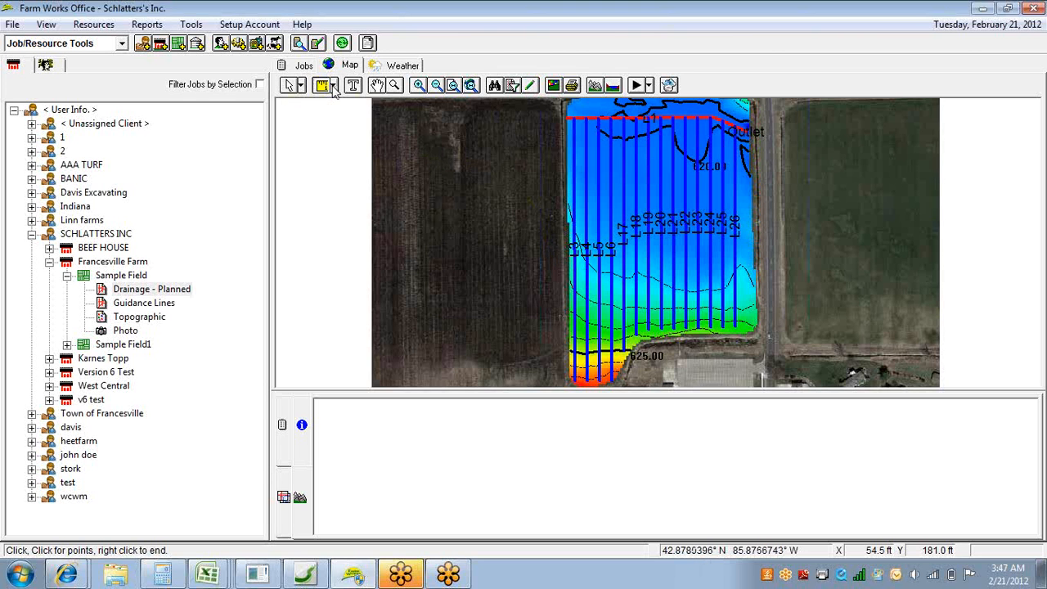
Measure the area of a four-sided polygon spanning the western field and the drainage area's edge, and return the Measure Tool to Line.
click(332, 87)
click(354, 121)
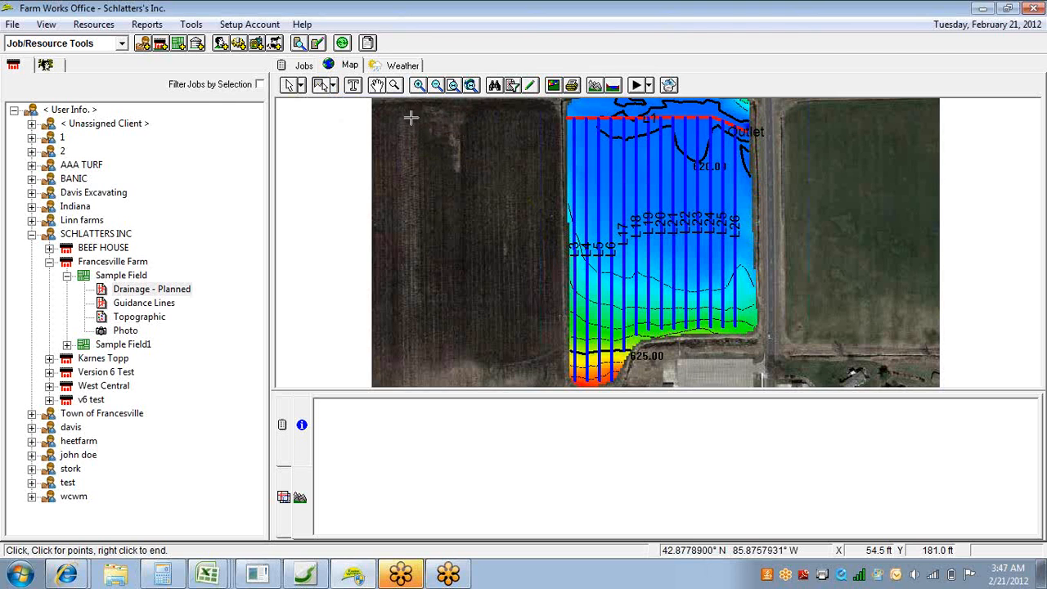
click(466, 134)
click(585, 135)
click(579, 310)
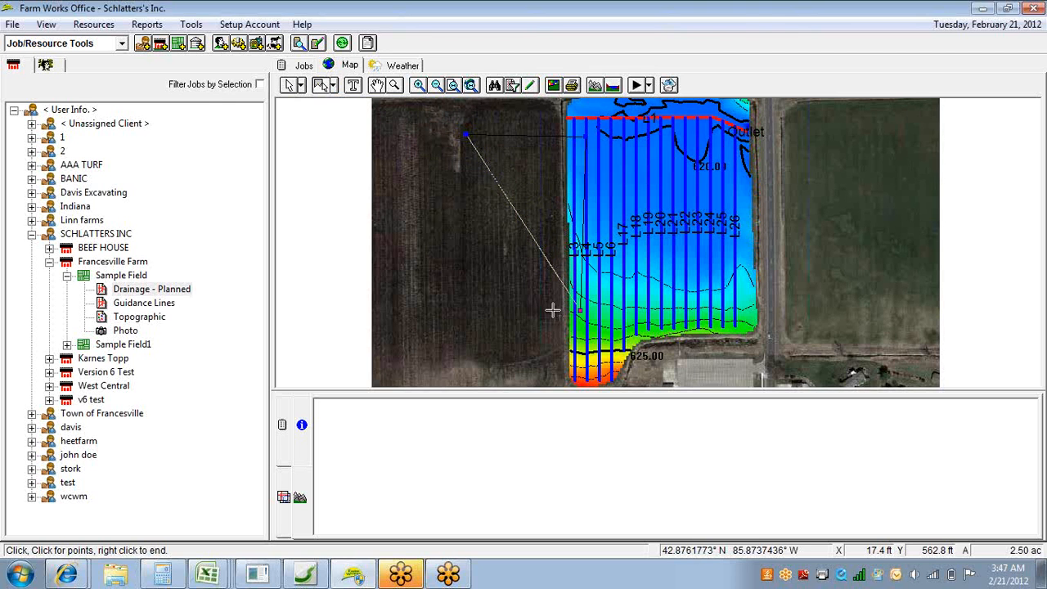
right_click(456, 299)
click(484, 308)
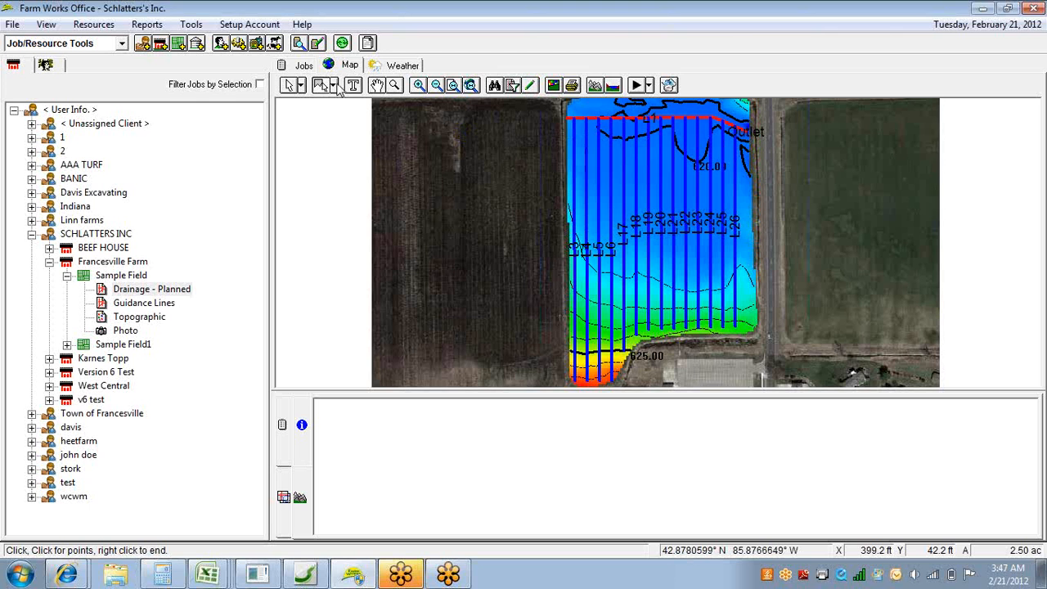
click(334, 88)
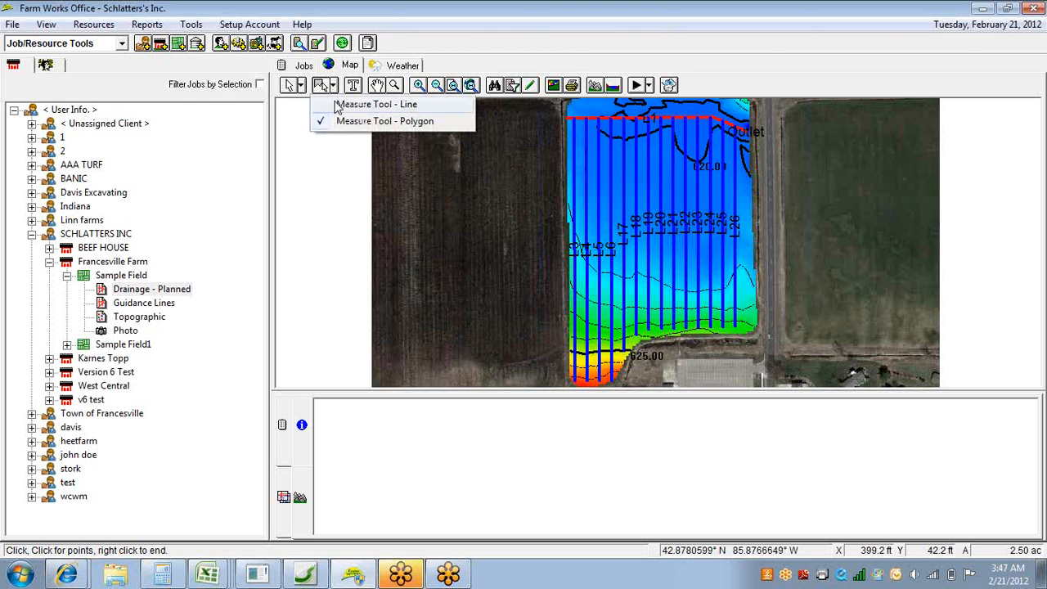
click(342, 99)
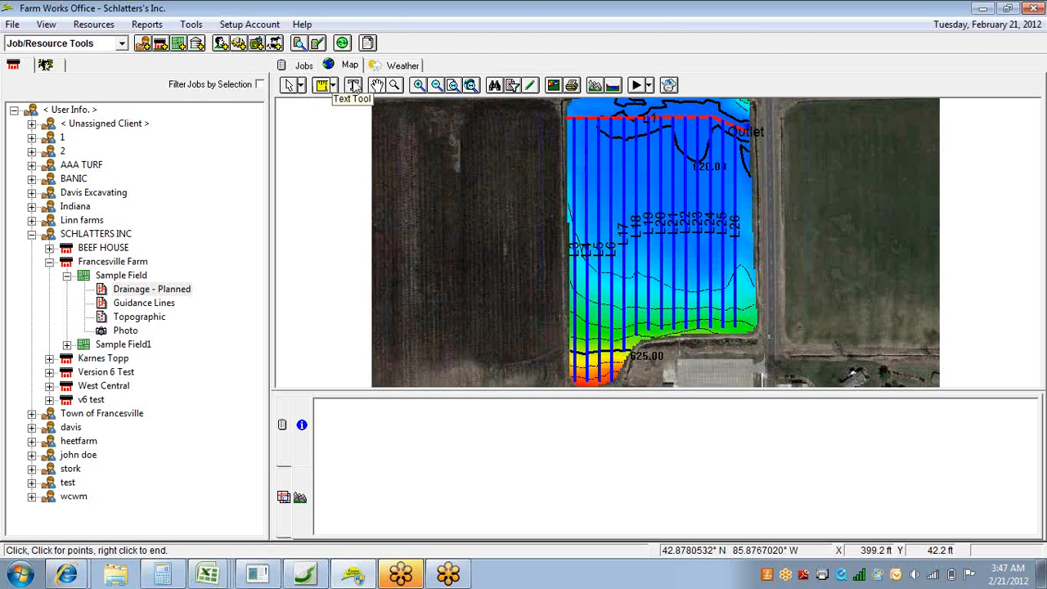
Add the label "generic text" to the map and move it onto the northwest part of the drainage field.
click(355, 88)
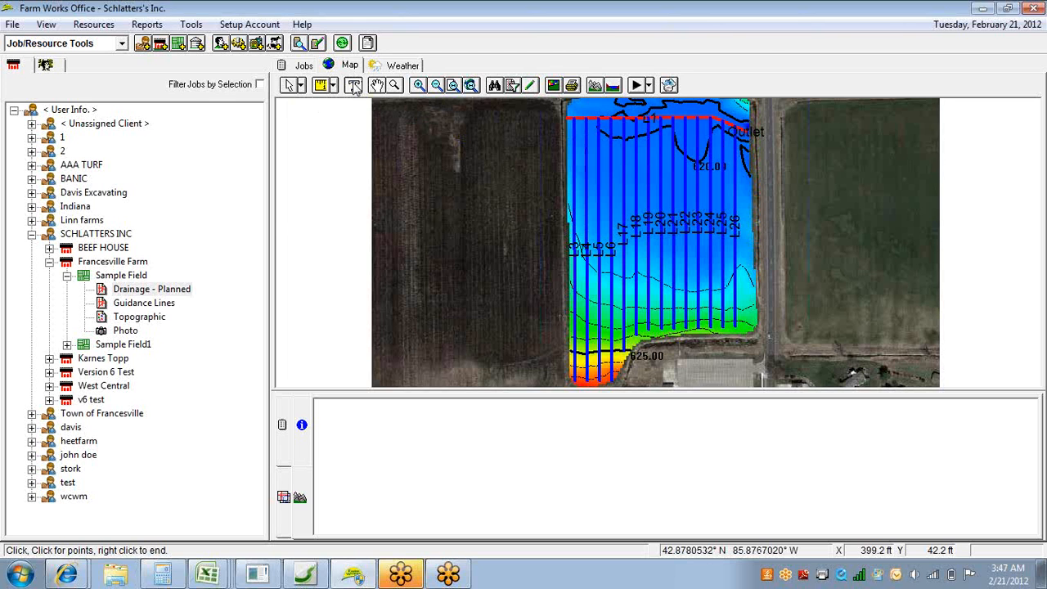
click(478, 204)
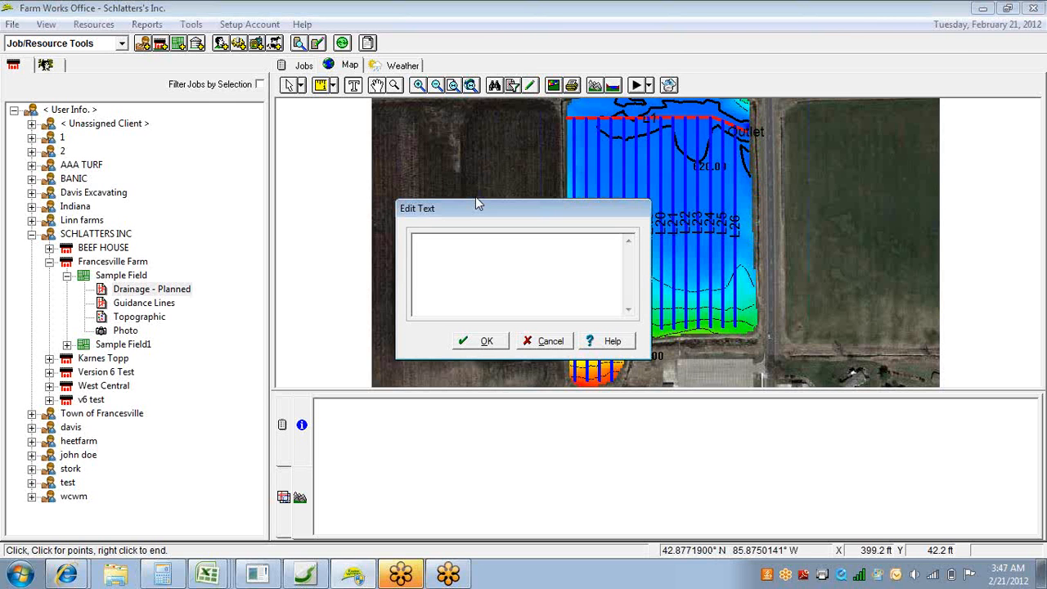
text(generic)
text(text)
click(481, 342)
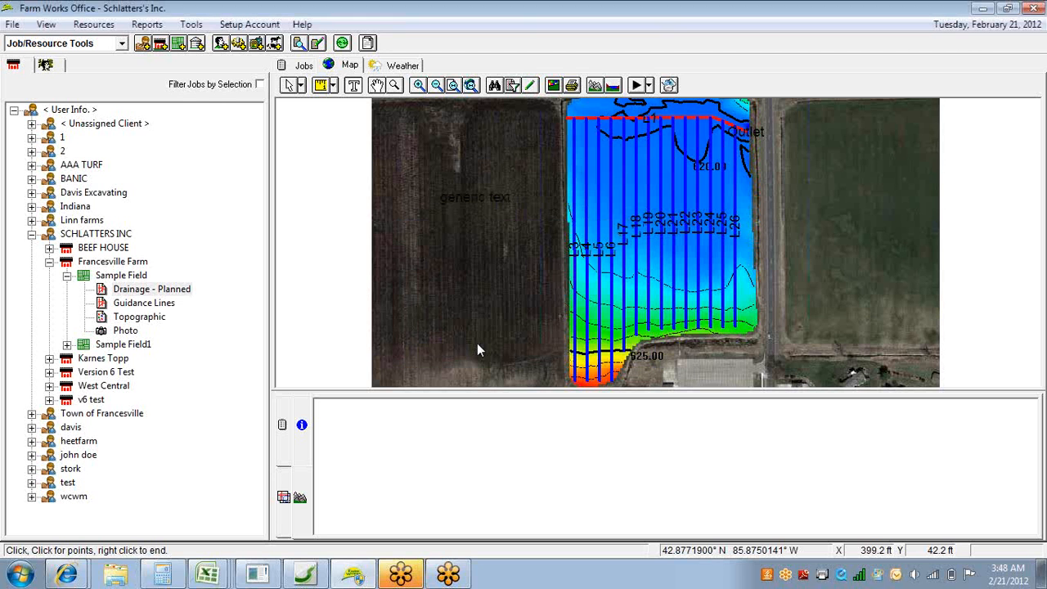
click(472, 198)
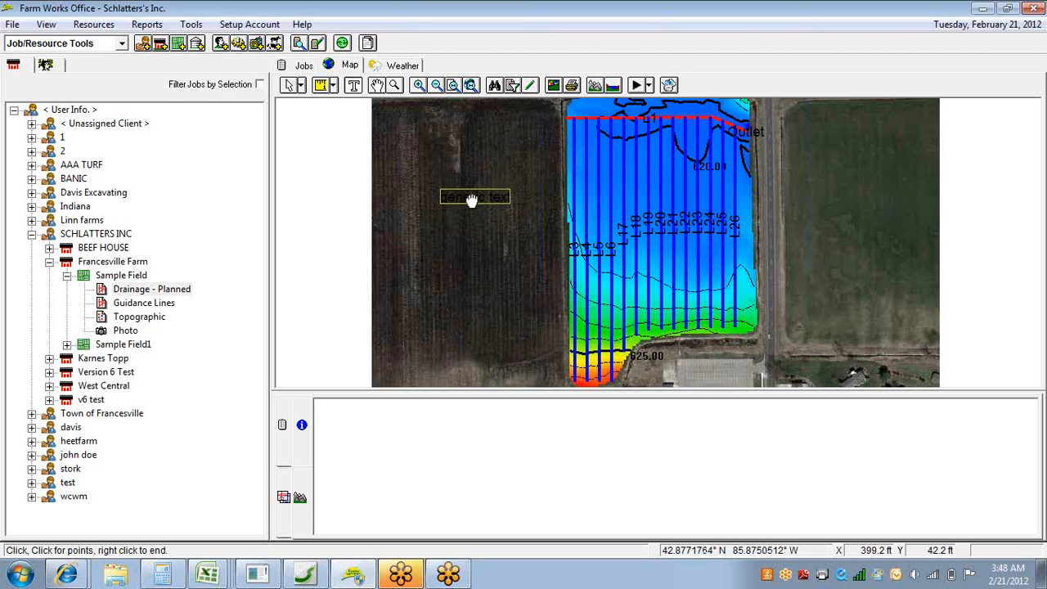
drag(472, 198, 605, 175)
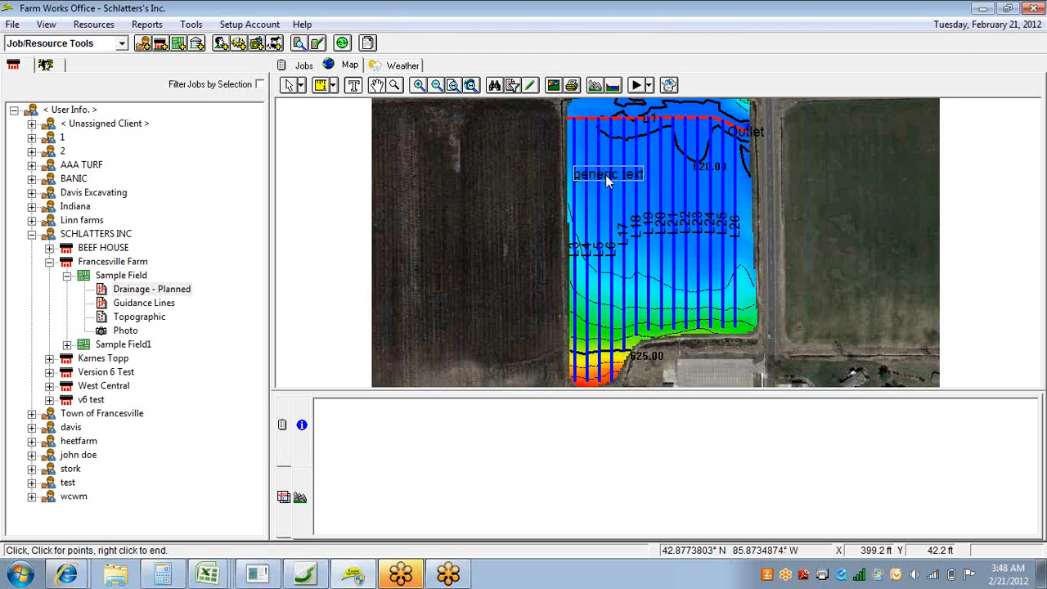
Examine the drainage field's northwest corner, where the laterals meet the main line, and return to the full drainage layer.
click(379, 87)
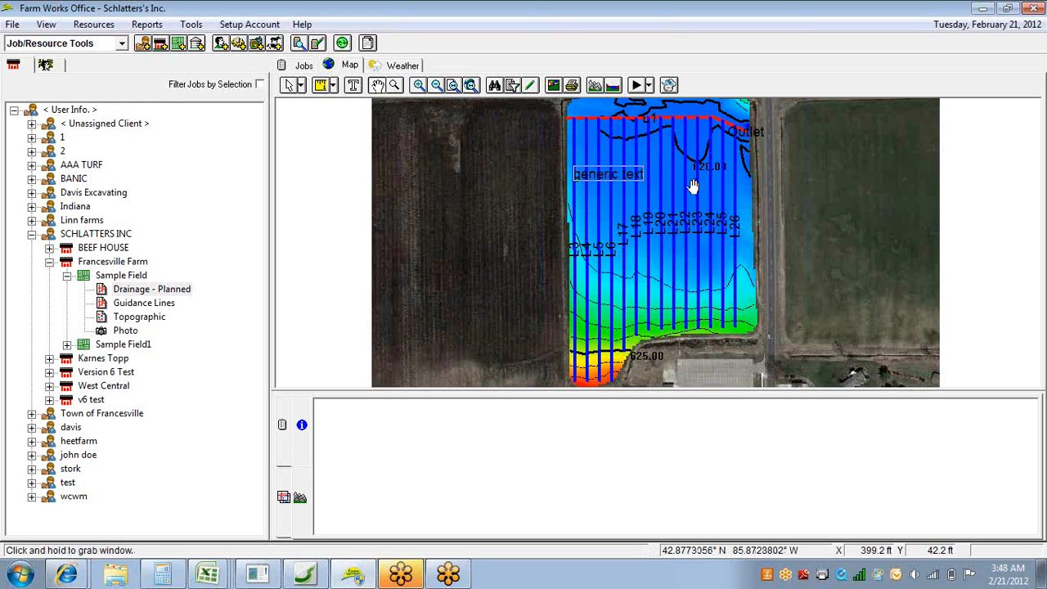
drag(692, 182, 658, 204)
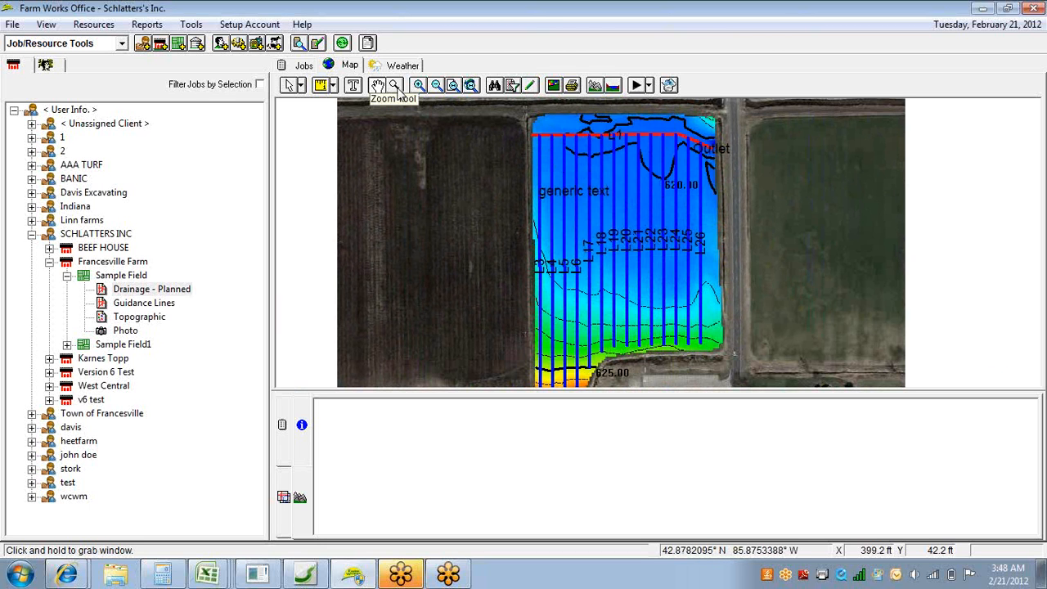
click(396, 87)
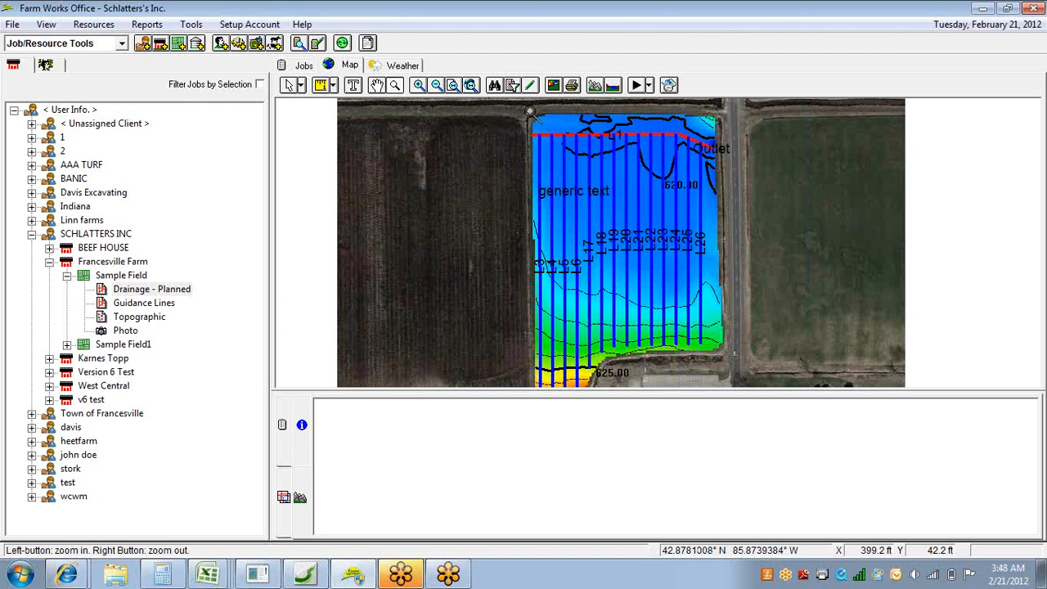
drag(530, 112, 637, 170)
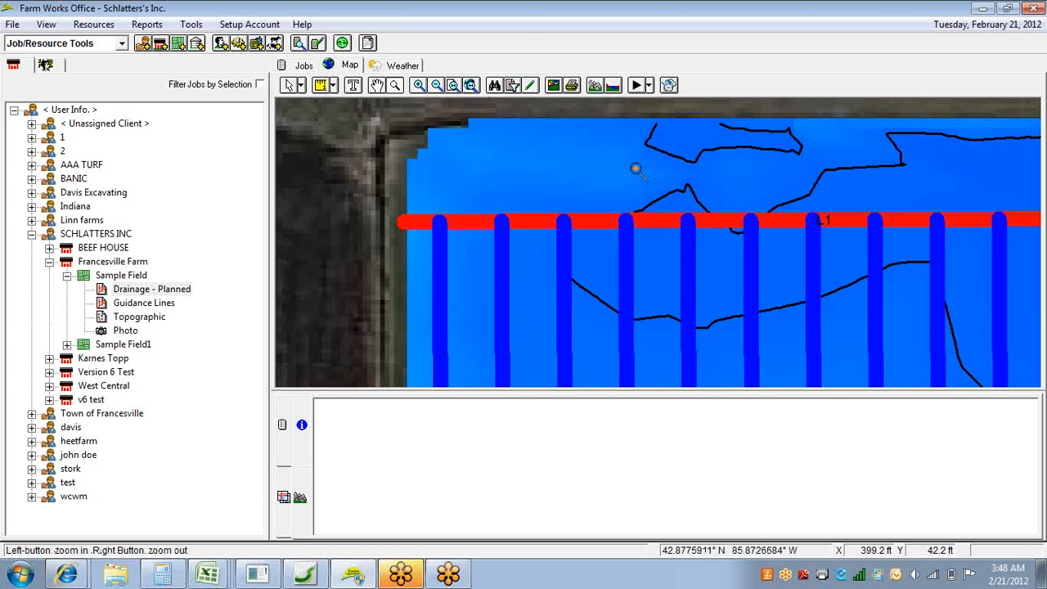
click(453, 86)
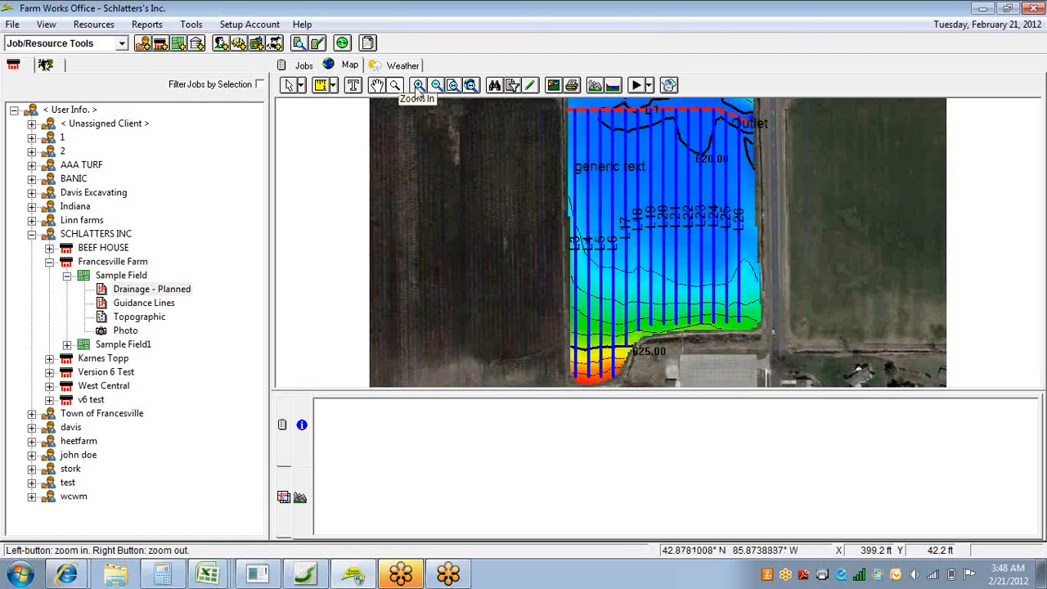
Inspect the laterals at closer and wider zoom levels, and view the drainage layer and the whole map at full extent.
click(417, 88)
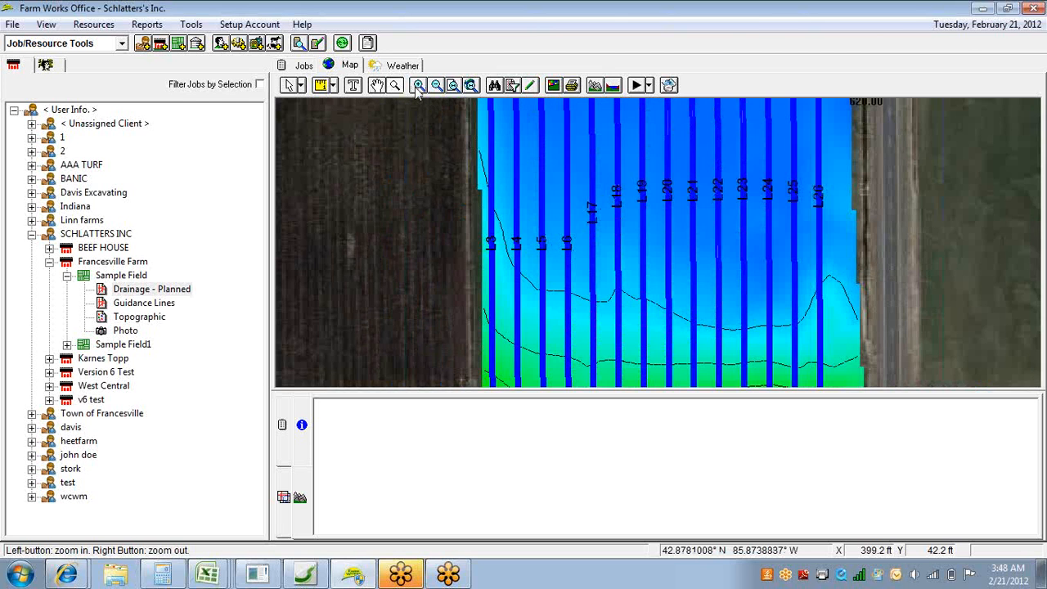
click(416, 91)
click(418, 91)
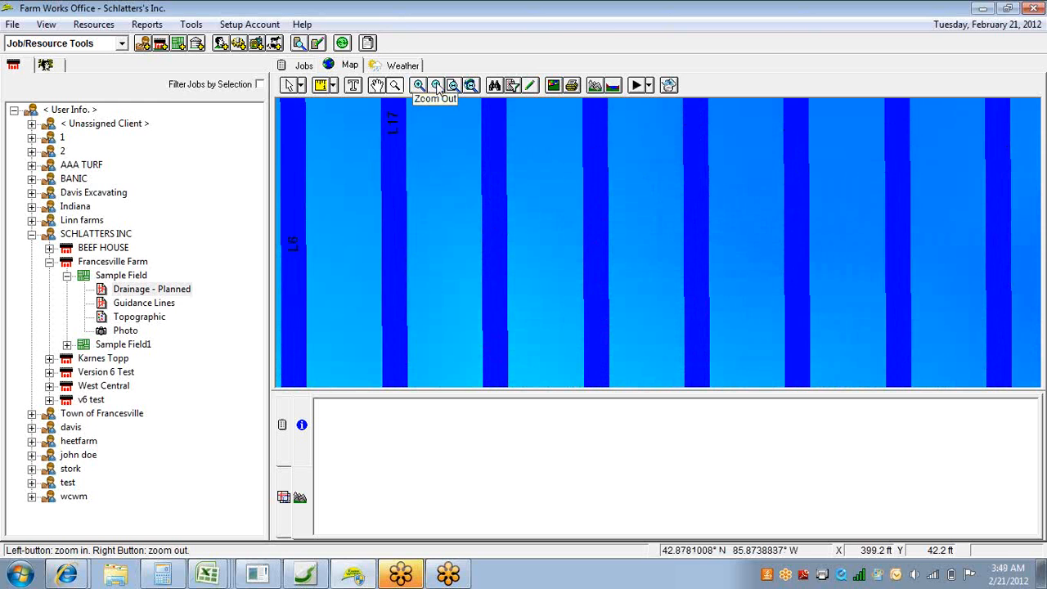
click(438, 90)
click(438, 90)
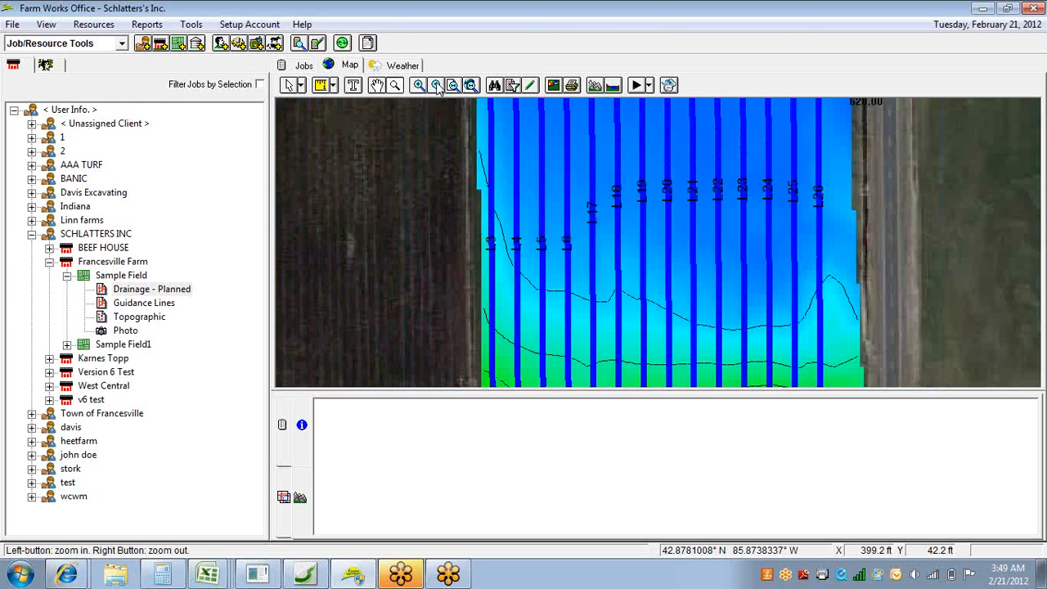
click(438, 90)
click(439, 90)
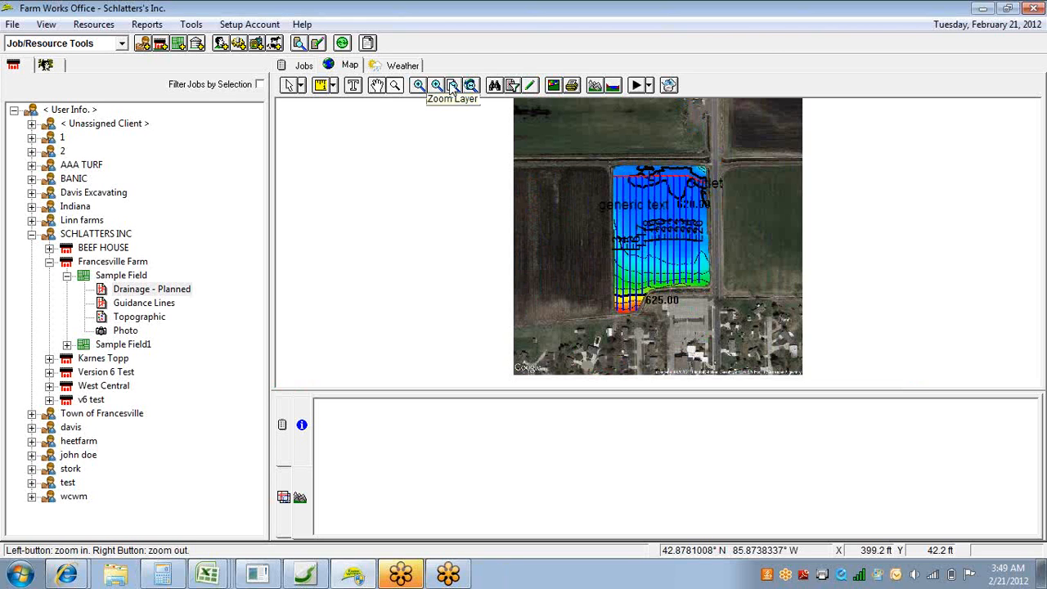
click(452, 88)
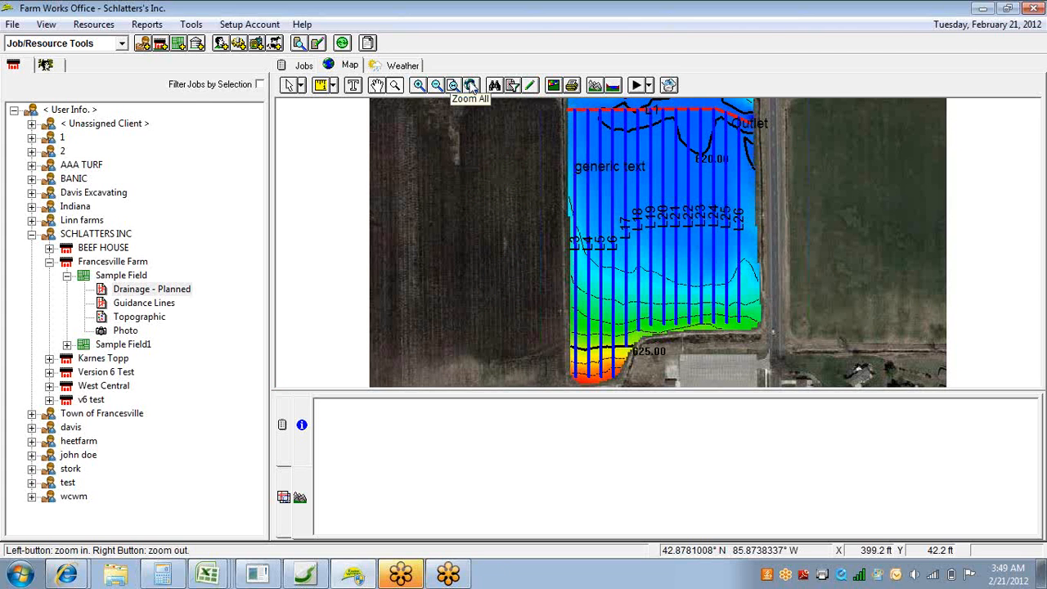
click(470, 87)
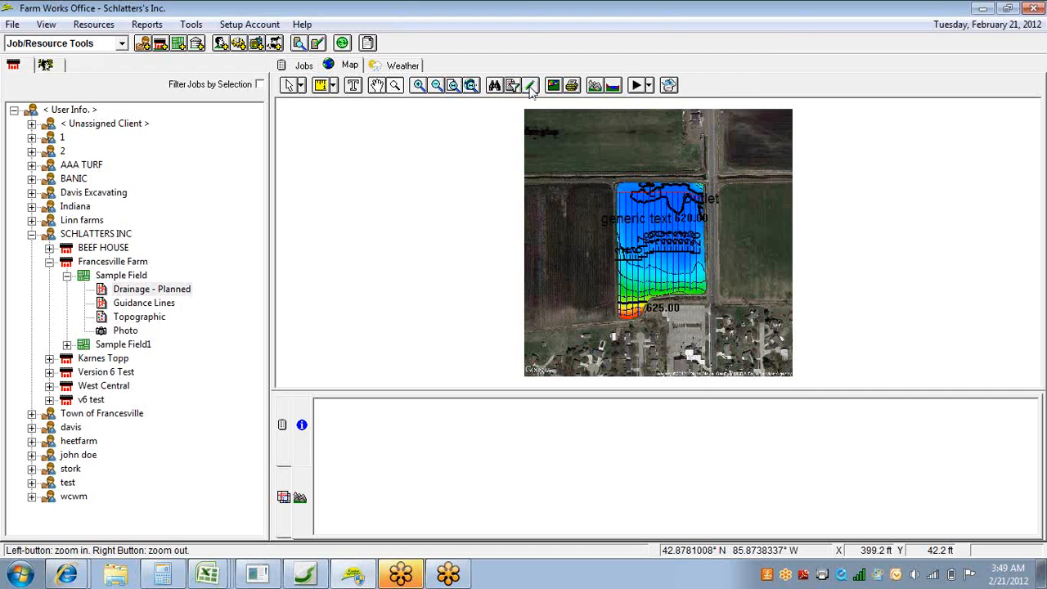
Open the planned drainage layer for editing and move the southern endpoint of lateral L3 west, just outside the field boundary.
click(529, 88)
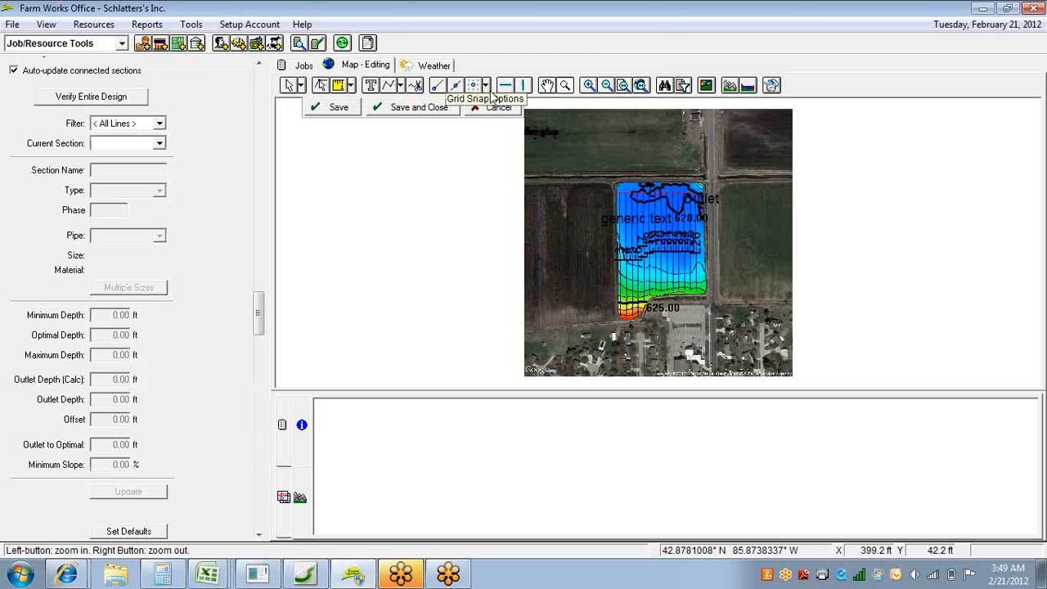
click(623, 85)
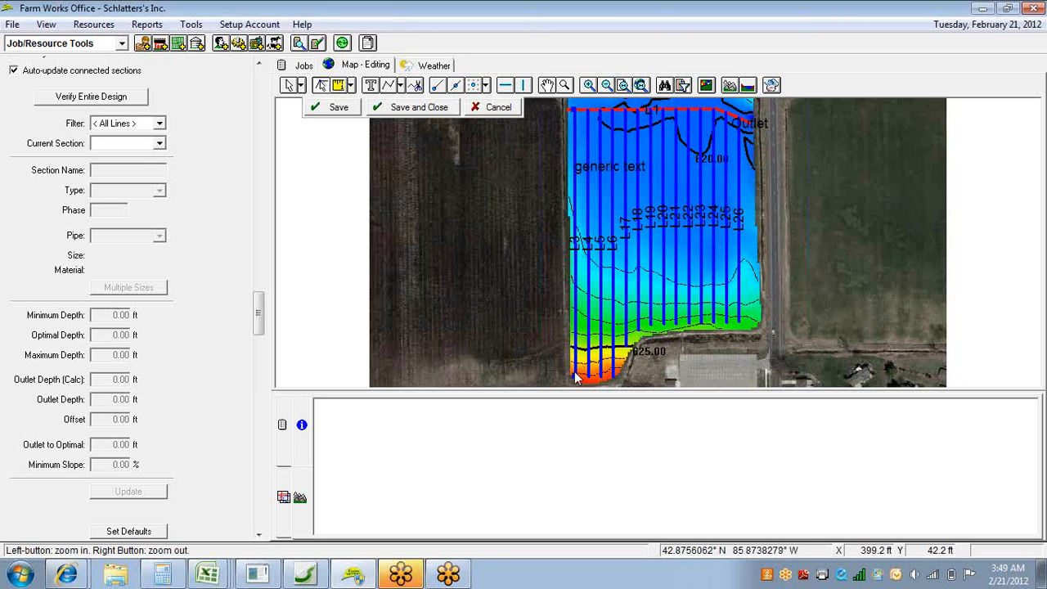
drag(574, 377, 552, 349)
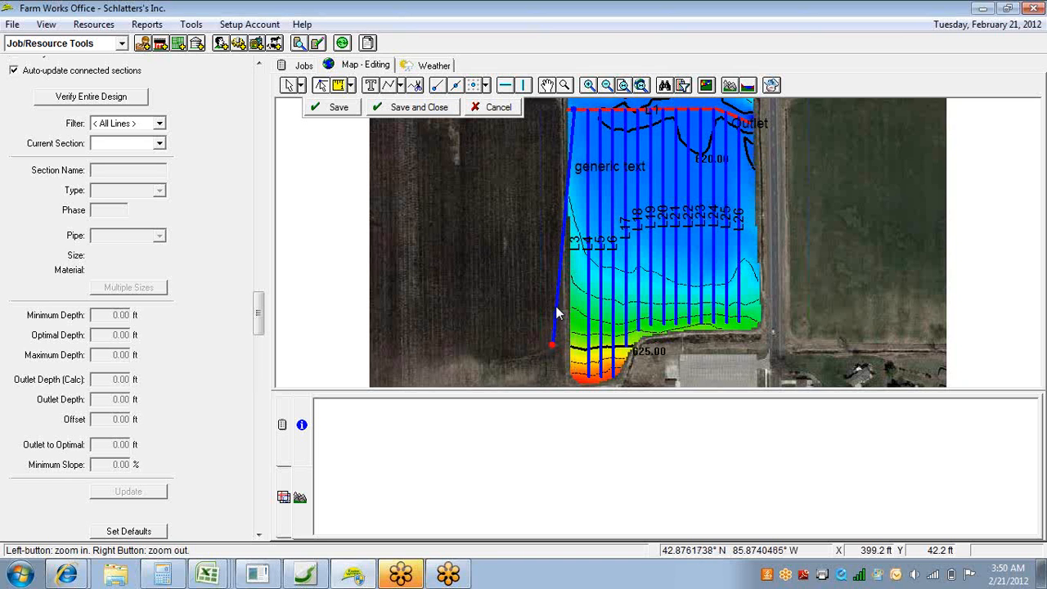
Add a point to lateral L3, move it back inside the field near the 625.00 contour, and delete the outlying endpoint.
right_click(556, 314)
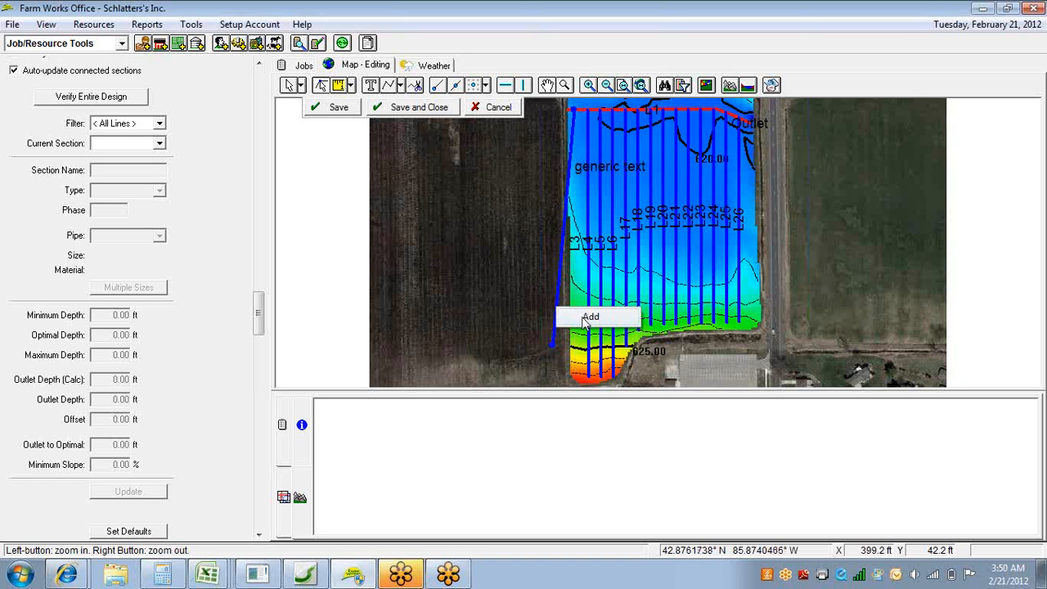
click(587, 318)
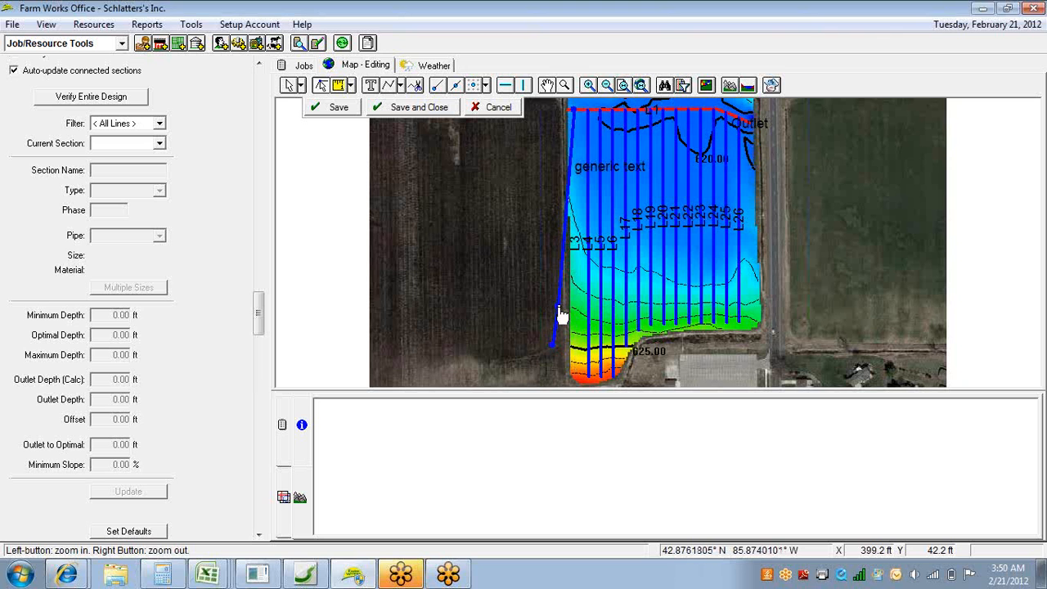
drag(561, 315, 579, 354)
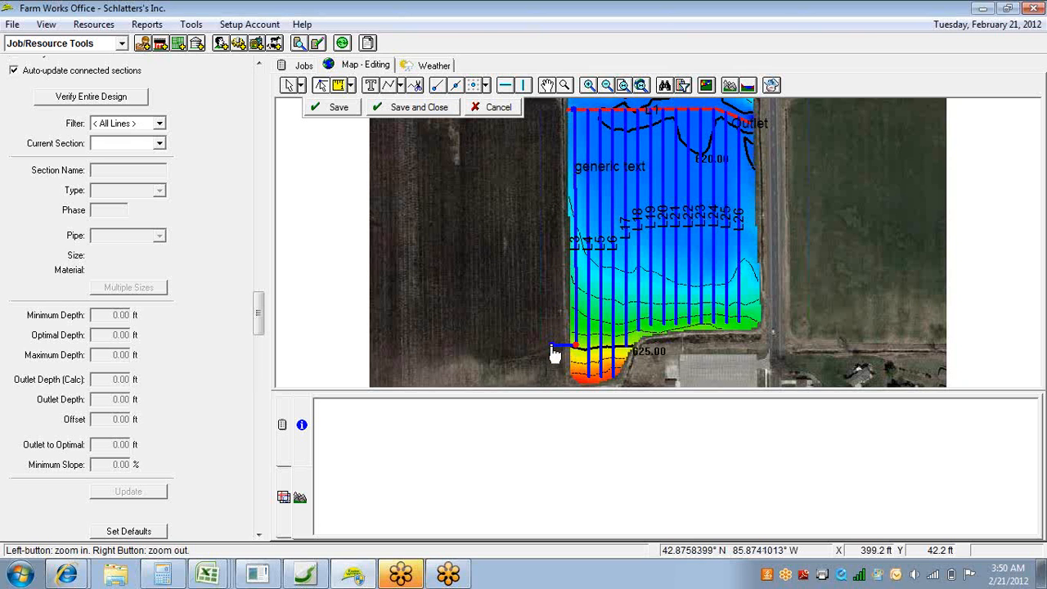
right_click(553, 350)
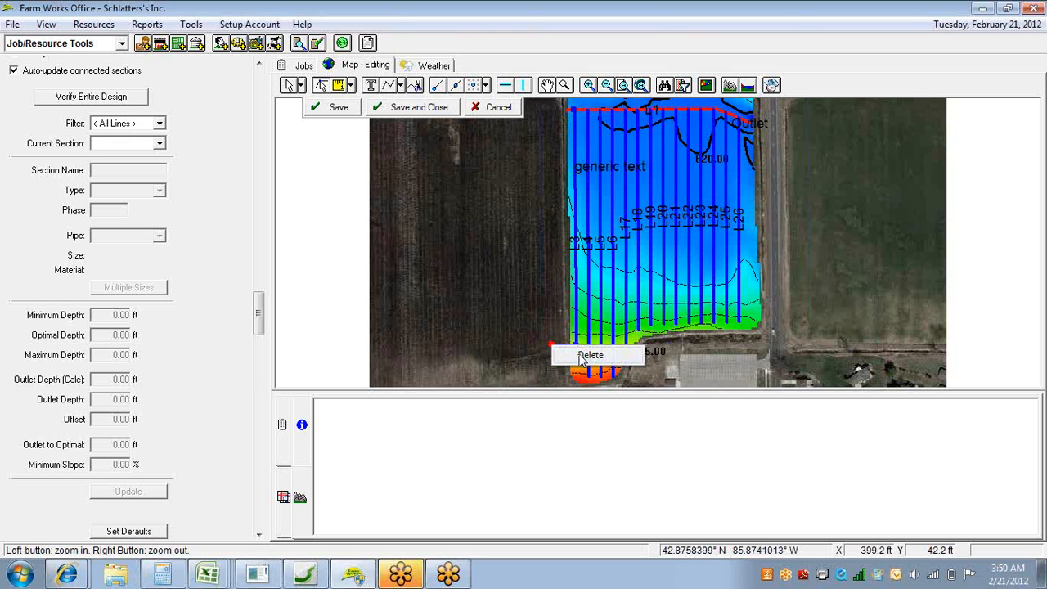
click(582, 357)
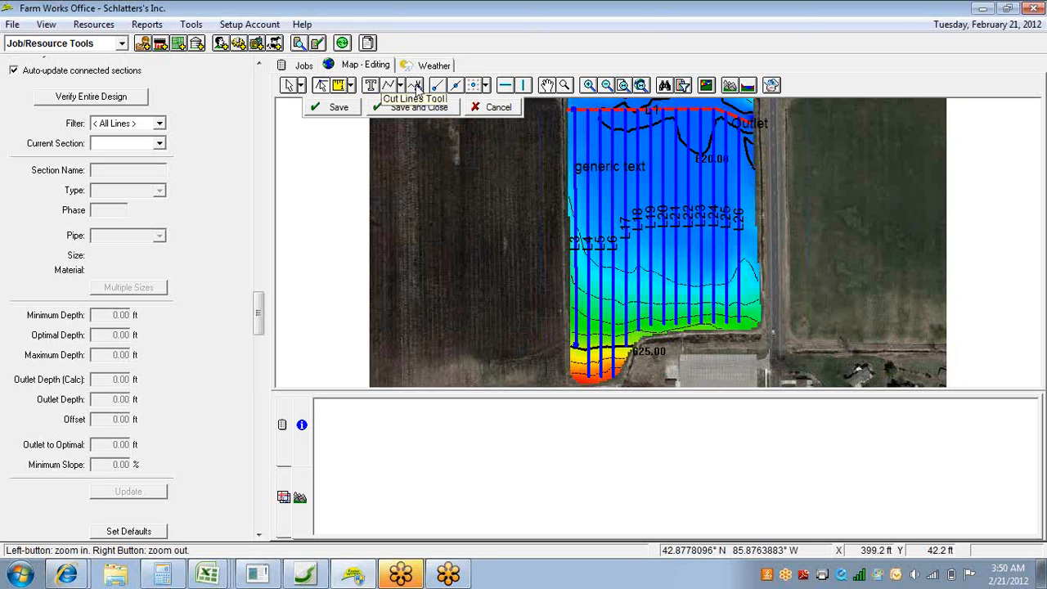
Cut the laterals along a nearly horizontal line about 758 ft long, from west of the field to its east boundary above the 625.00 contour.
click(415, 87)
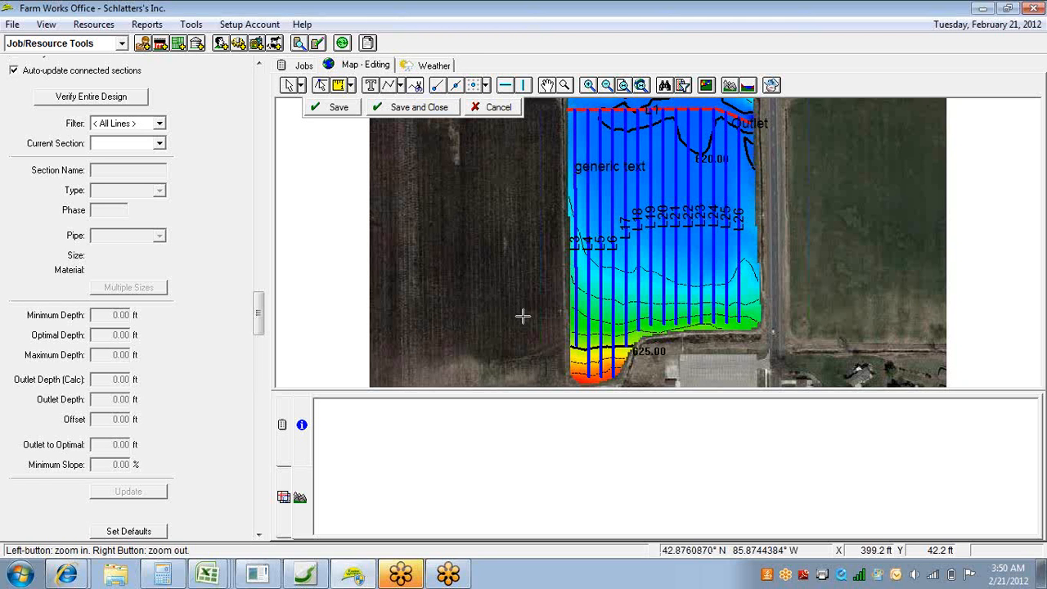
click(522, 316)
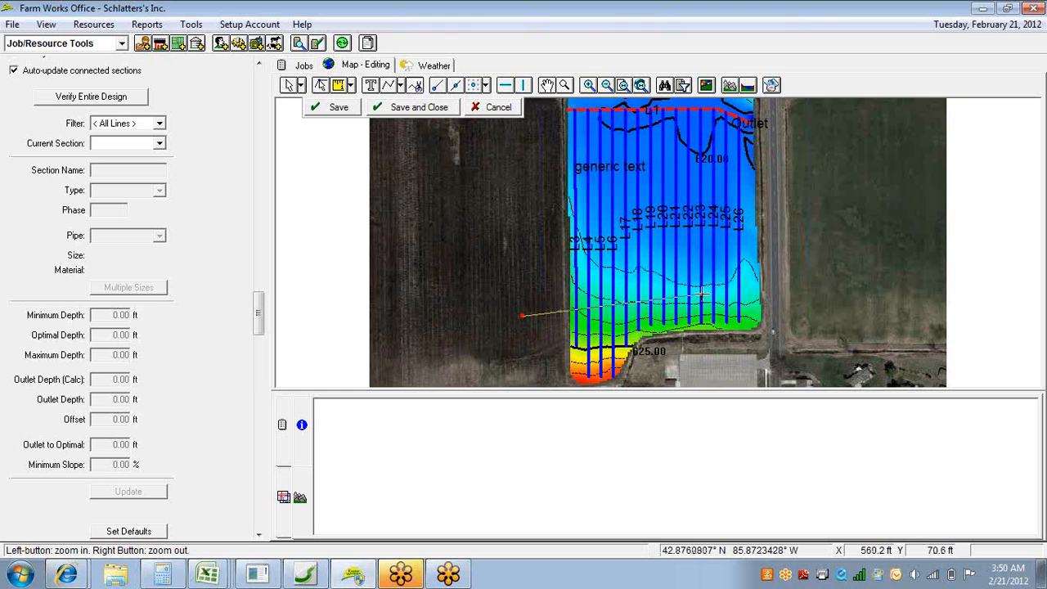
click(760, 315)
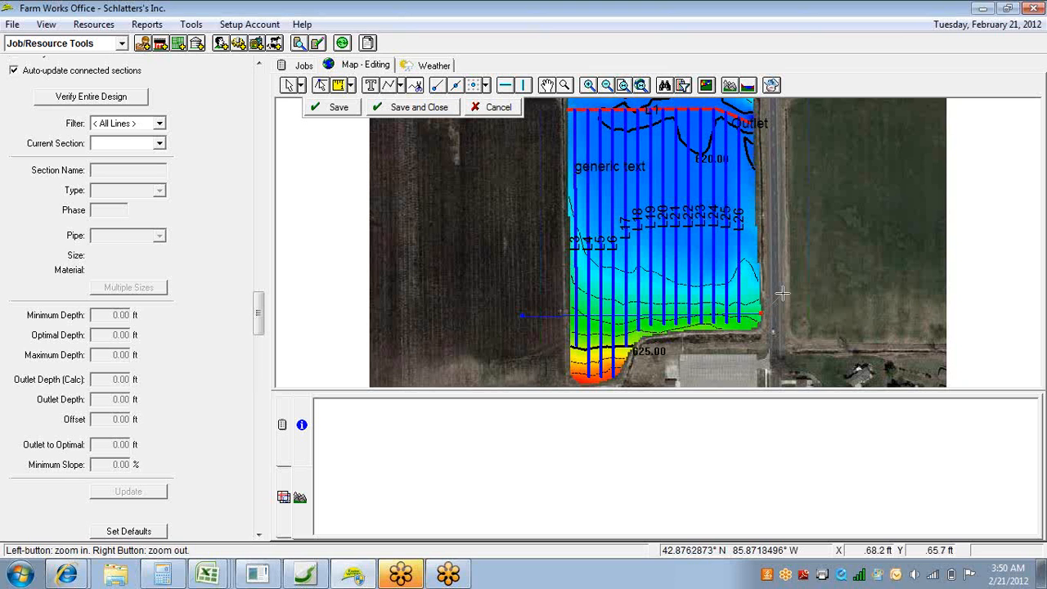
right_click(782, 293)
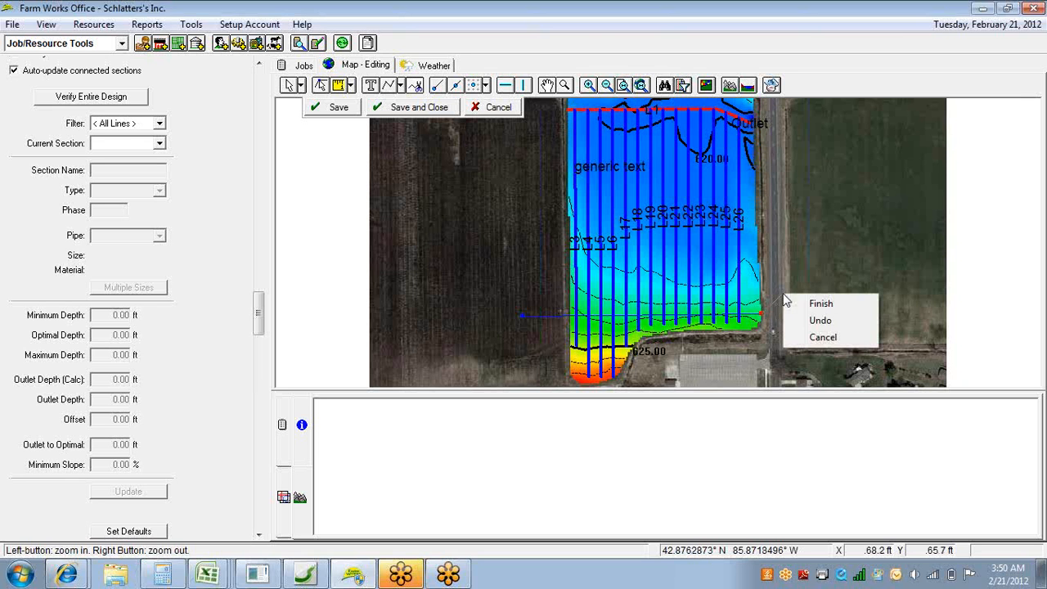
click(818, 304)
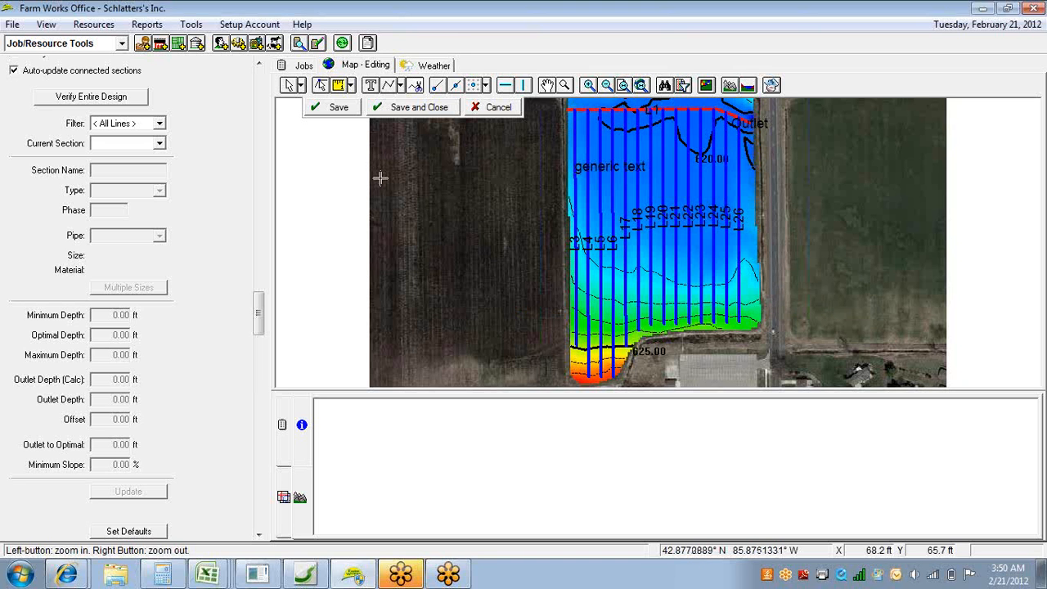
Select all lateral pieces south of the cut line and delete them.
click(291, 87)
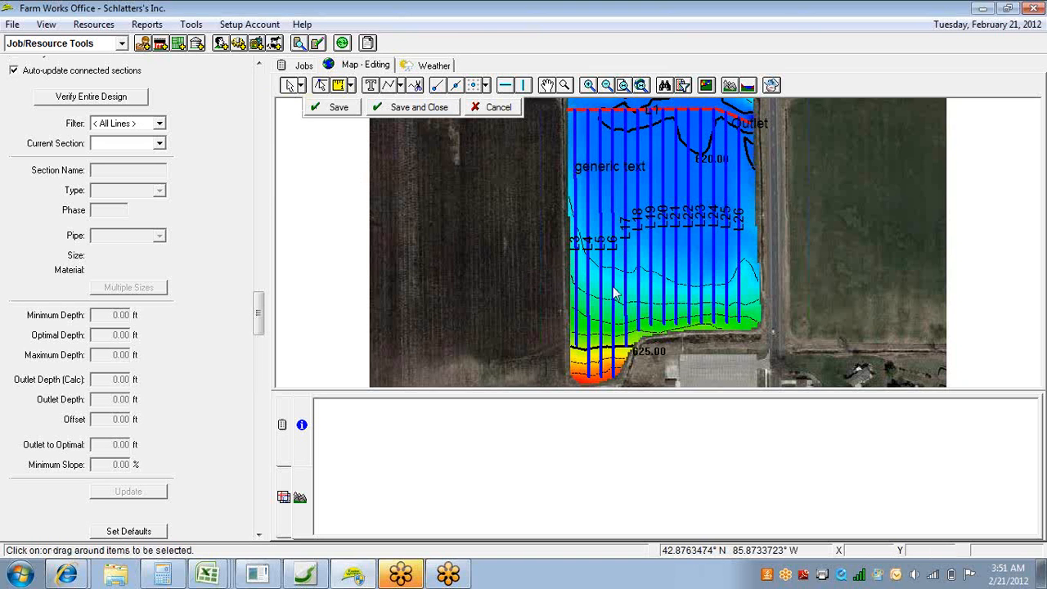
drag(518, 263, 781, 391)
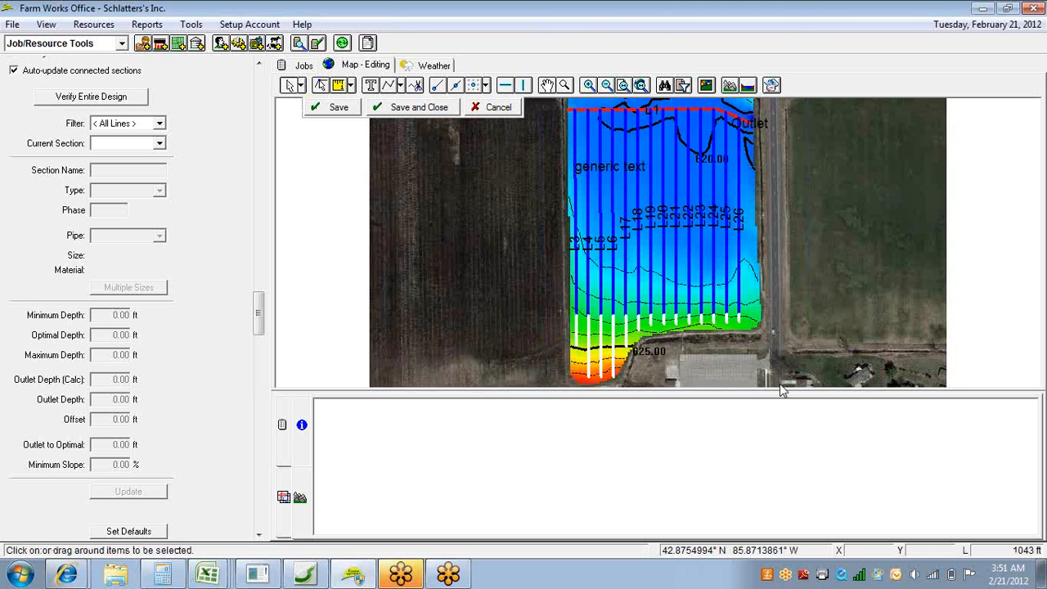
right_click(619, 351)
click(655, 397)
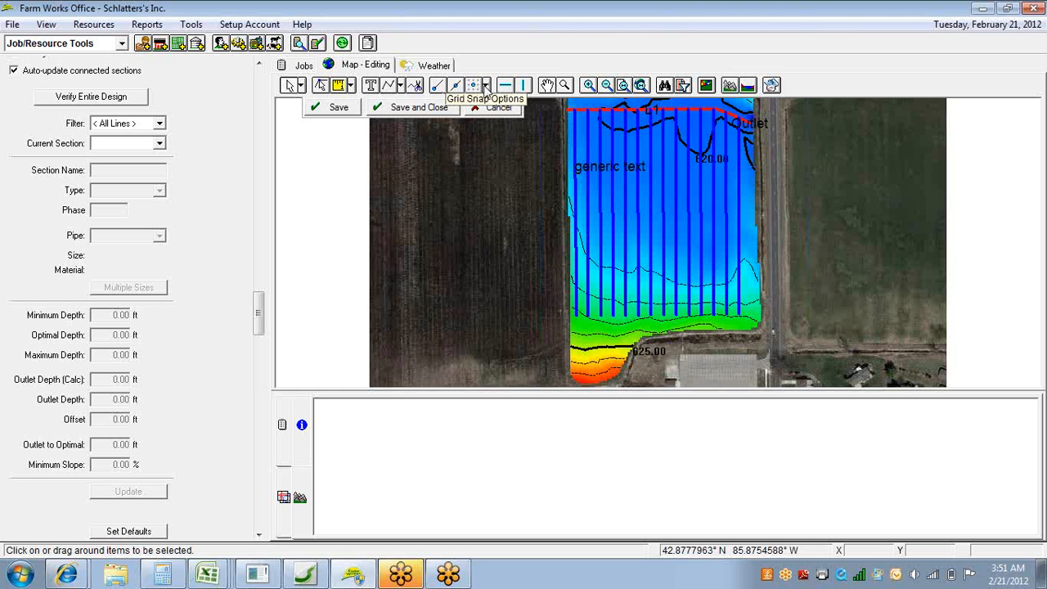
Set the displayed grid to 100 feet and move its origin grid point to the junction of the westernmost lateral and the main line.
click(486, 87)
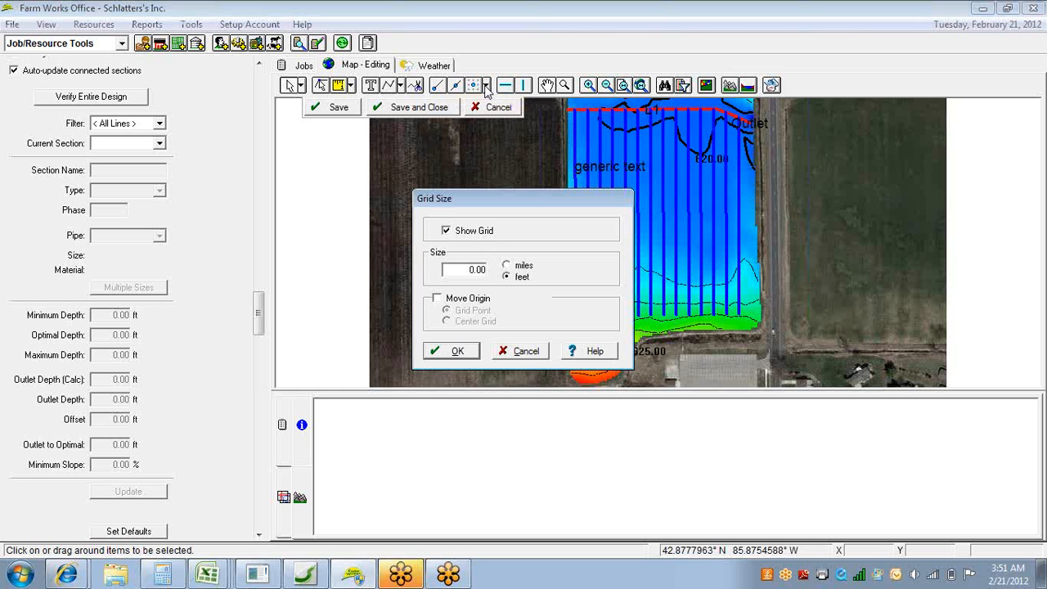
double_click(468, 270)
text(100)
click(437, 299)
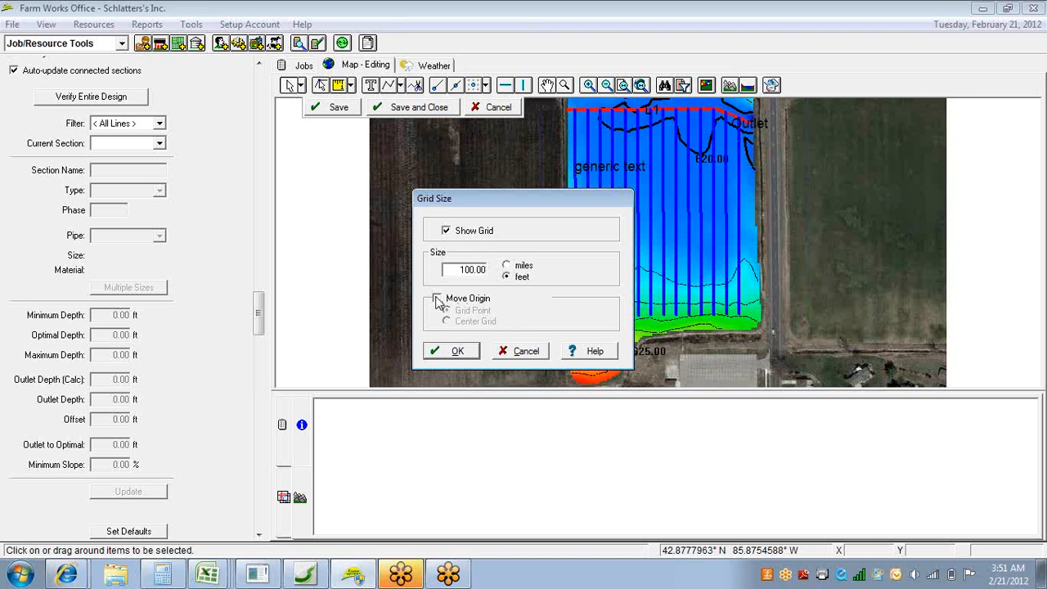
click(452, 352)
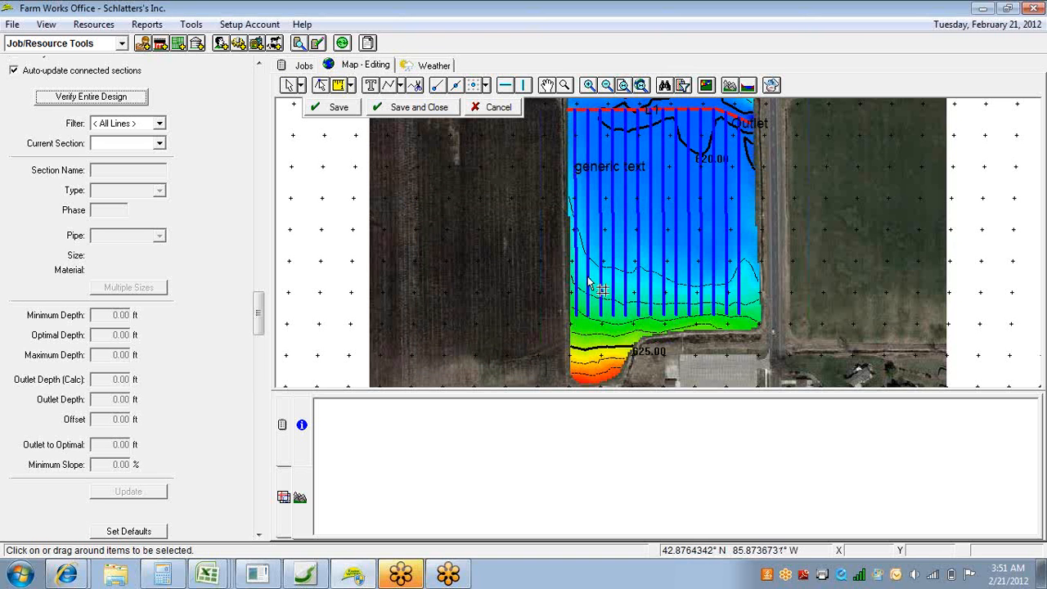
click(574, 110)
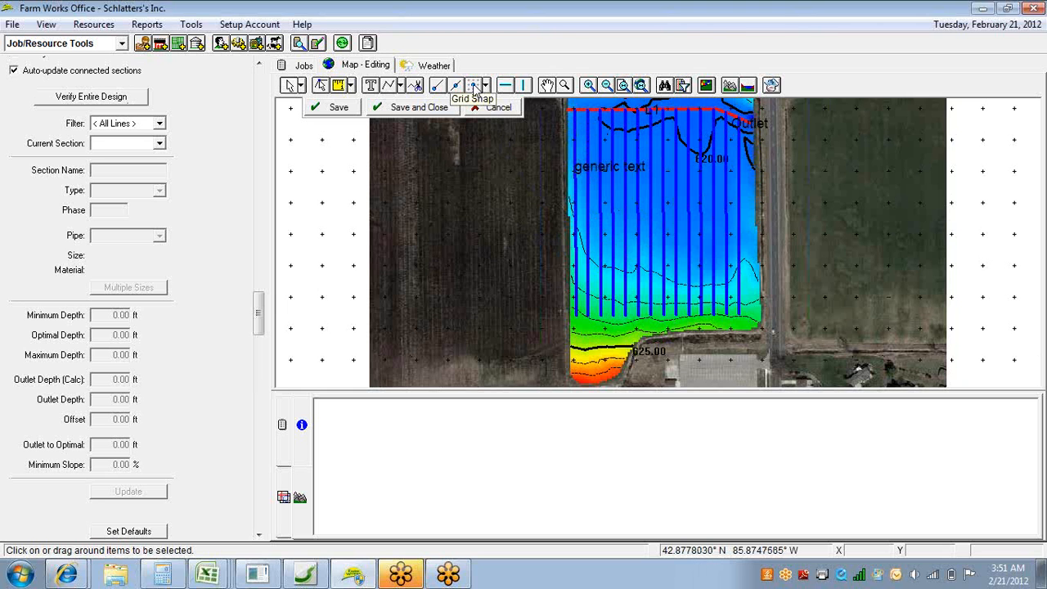
Try the Main Pipe Tool with grid snapping by starting a vertical segment 200 ft long near the generic text, and cancel it.
click(401, 87)
click(405, 106)
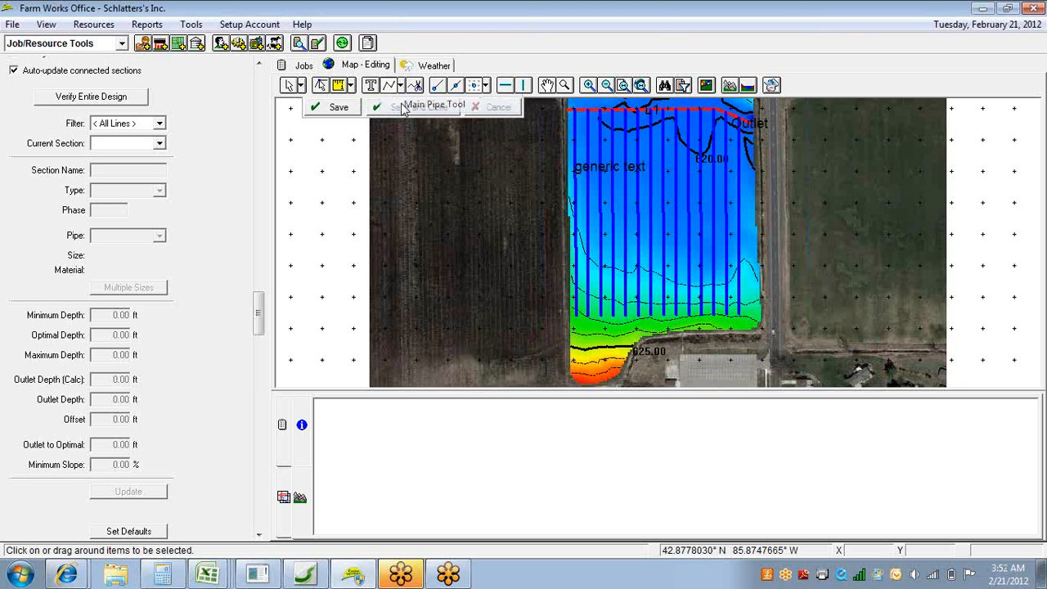
click(600, 139)
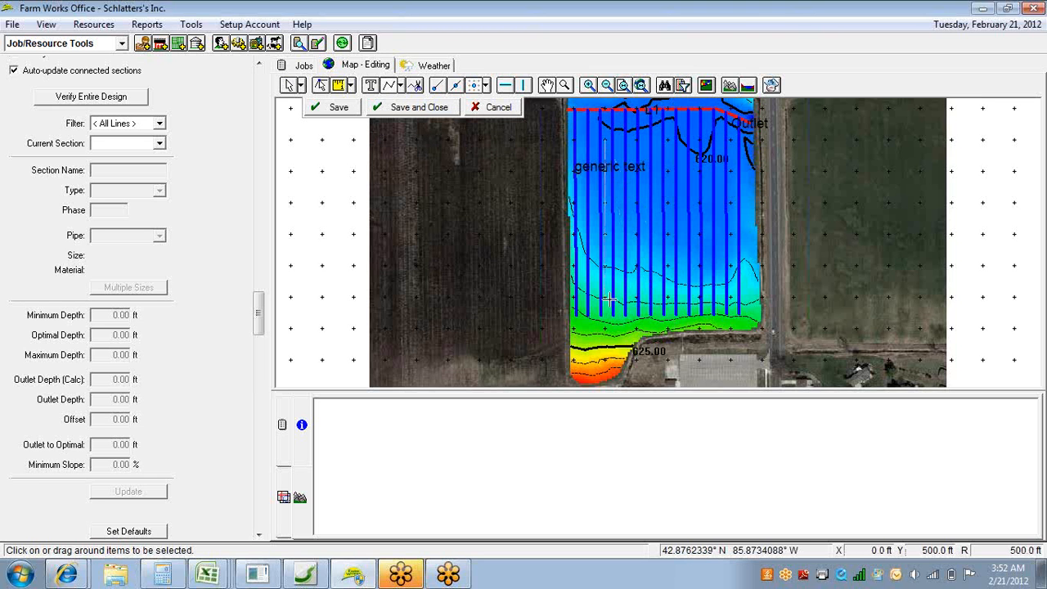
right_click(603, 203)
click(630, 214)
Turn off grid snapping and try a horizontally constrained main pipe segment about 341 ft long below the generic text, cancelling it.
click(474, 88)
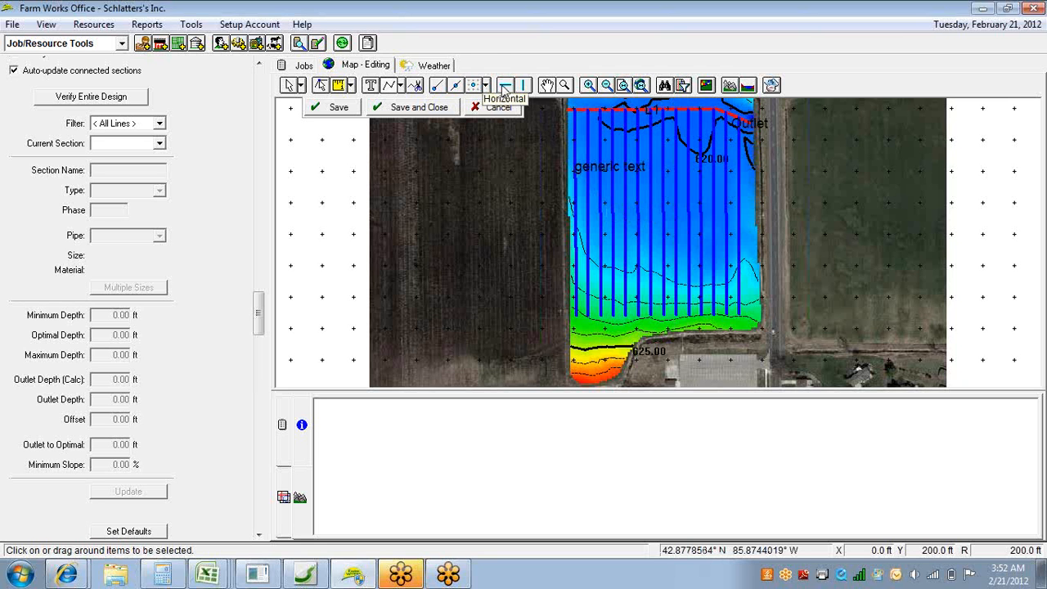
click(505, 90)
click(585, 177)
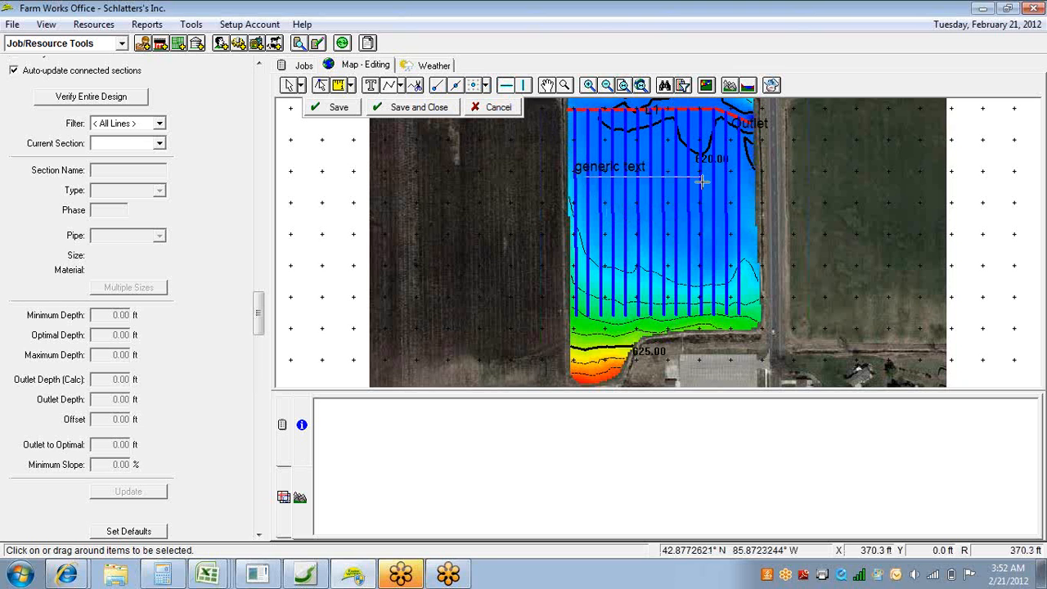
right_click(691, 226)
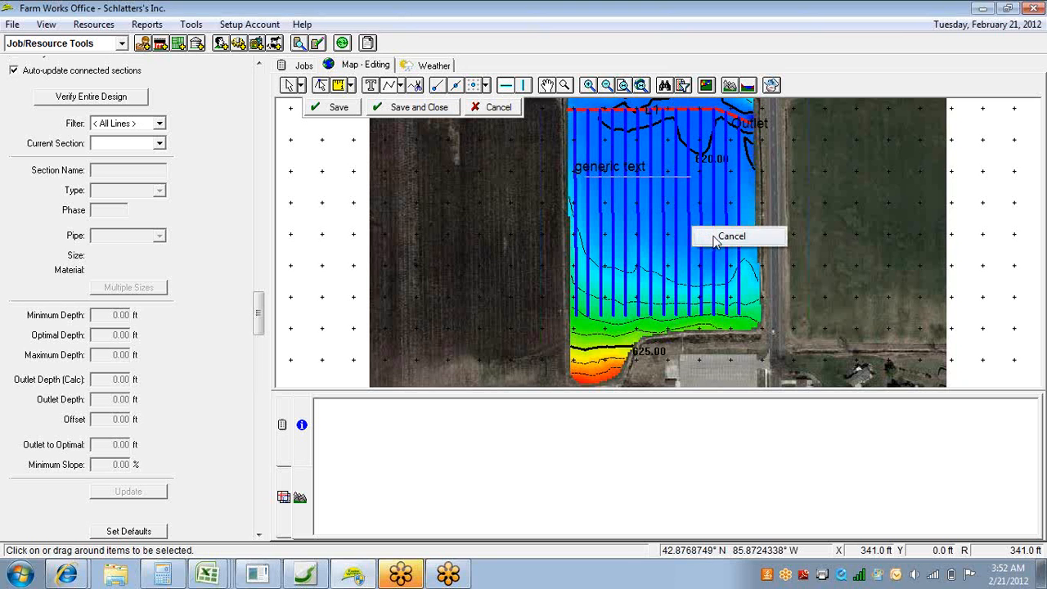
click(712, 235)
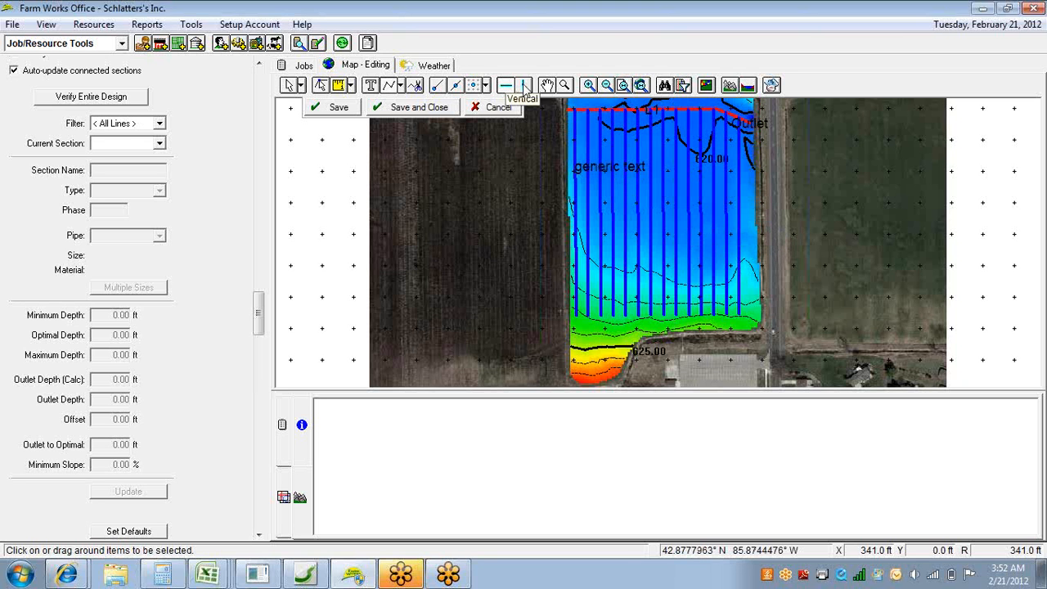
Try a vertically constrained main pipe segment about 122 ft long, cancel it, and discard the drainage layer edits.
click(524, 86)
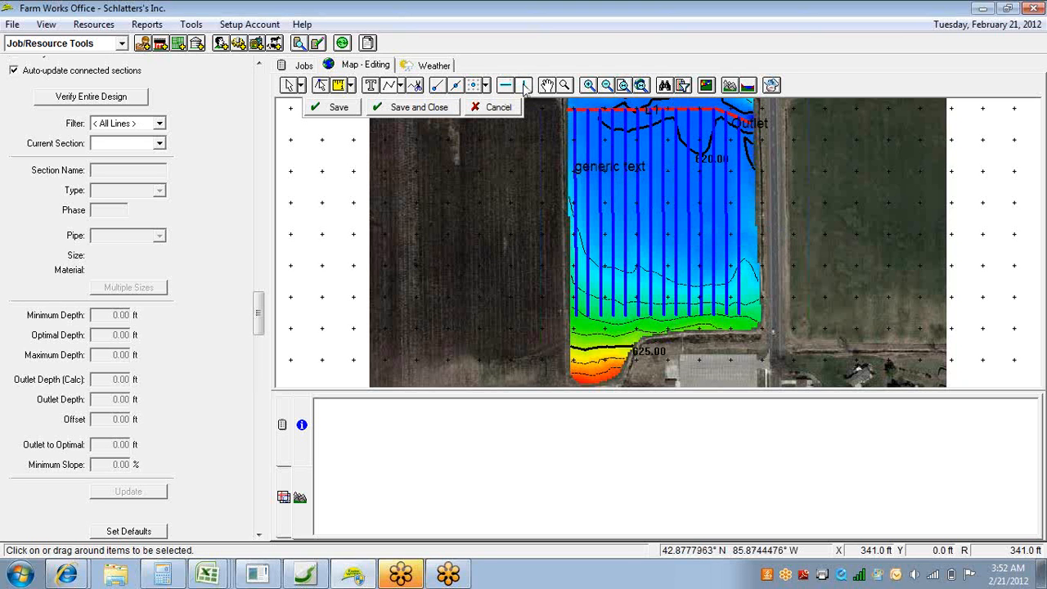
click(660, 156)
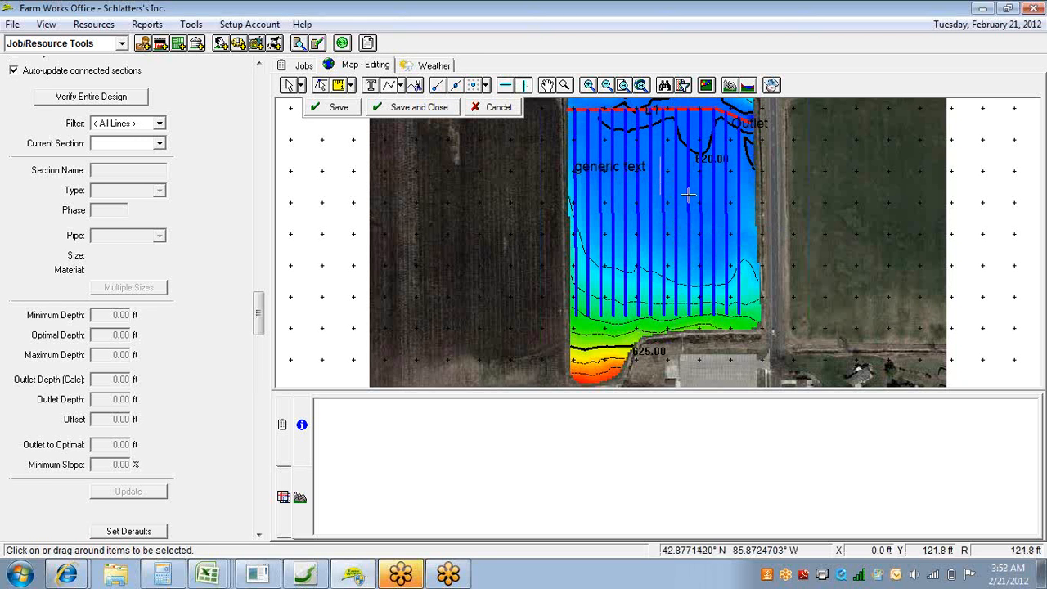
right_click(689, 198)
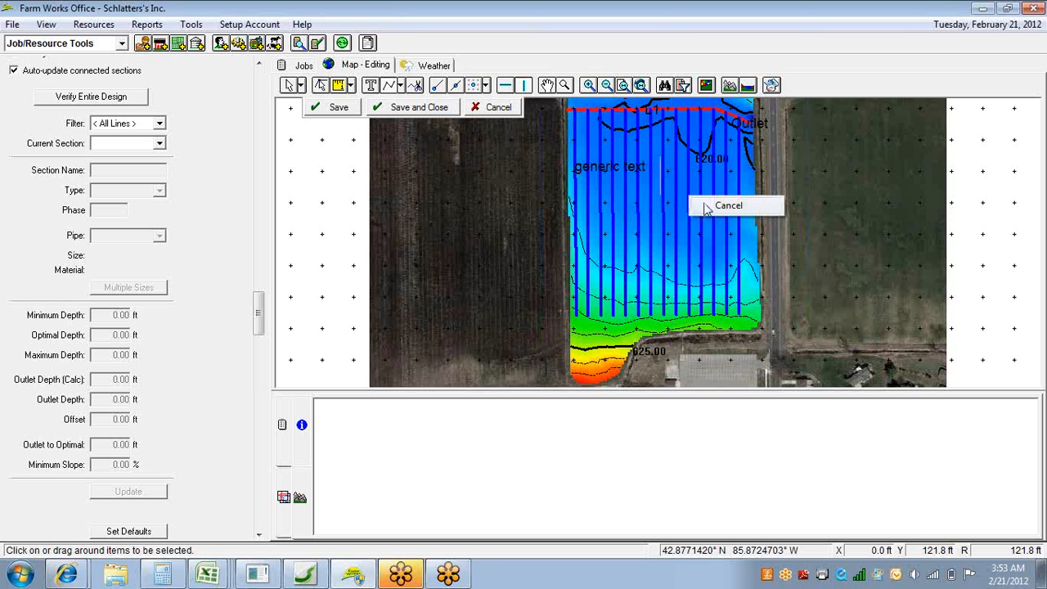
click(714, 211)
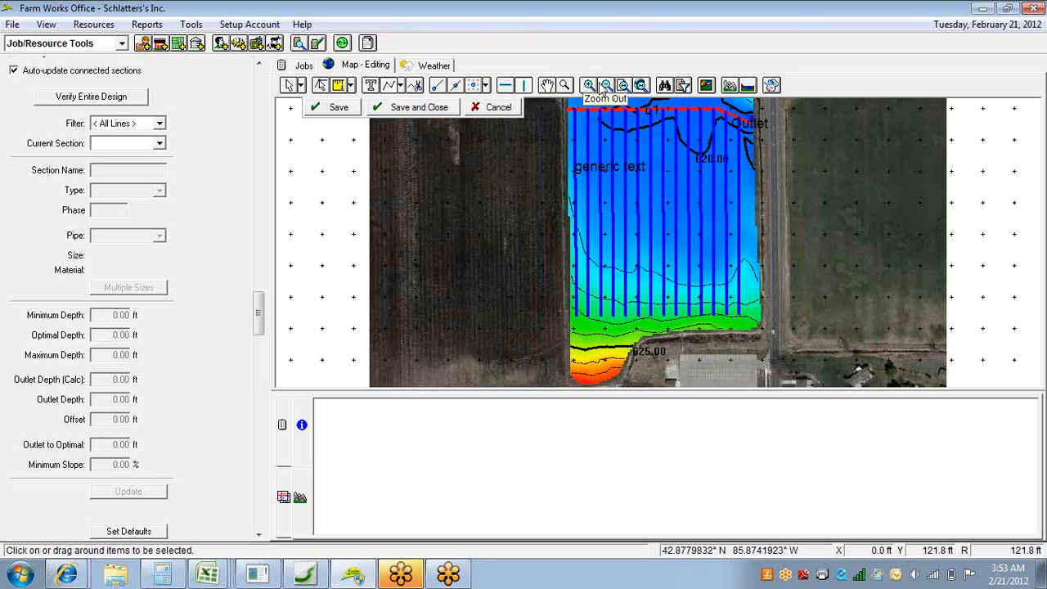
click(501, 108)
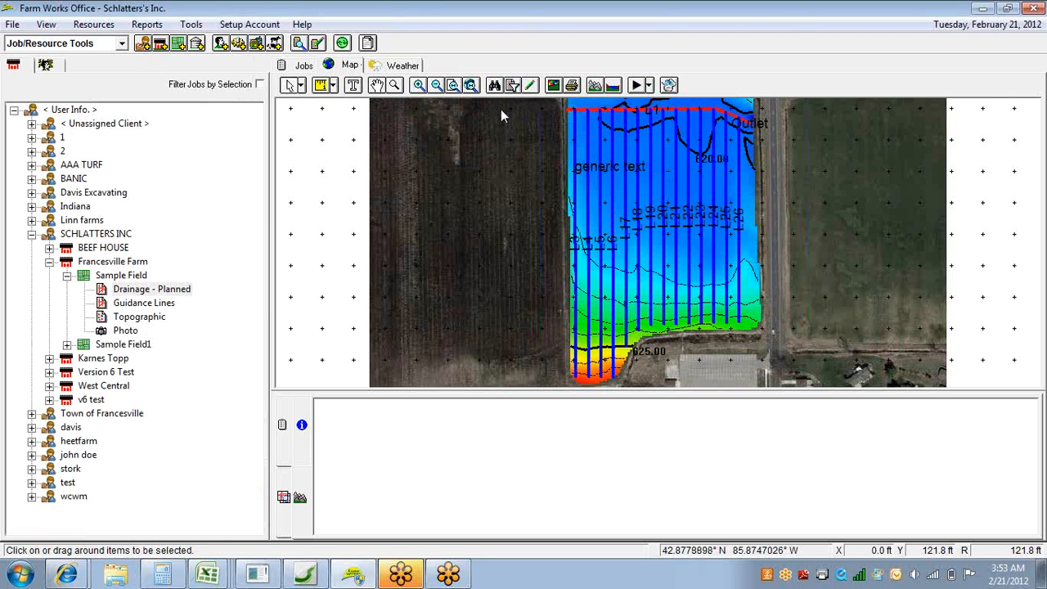
Start a new print layout for the map report and hide its title and sub-title lines.
click(572, 85)
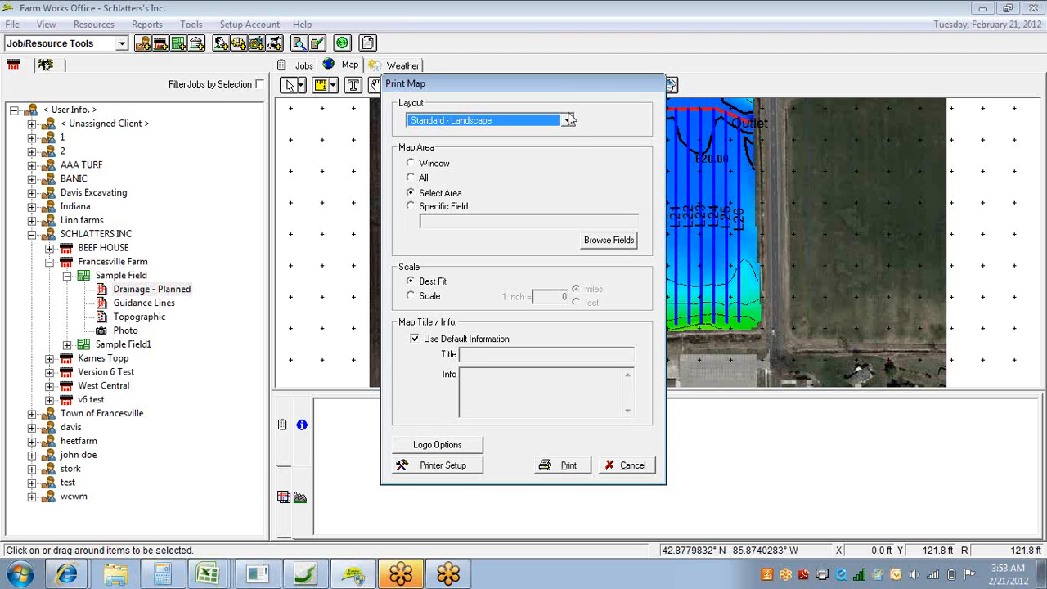
click(567, 121)
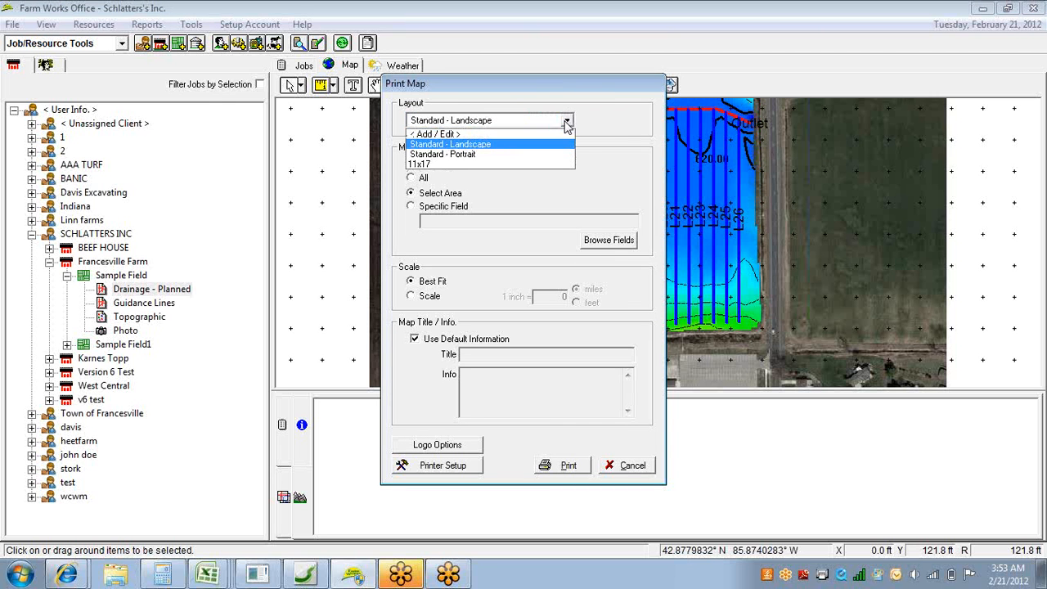
click(556, 134)
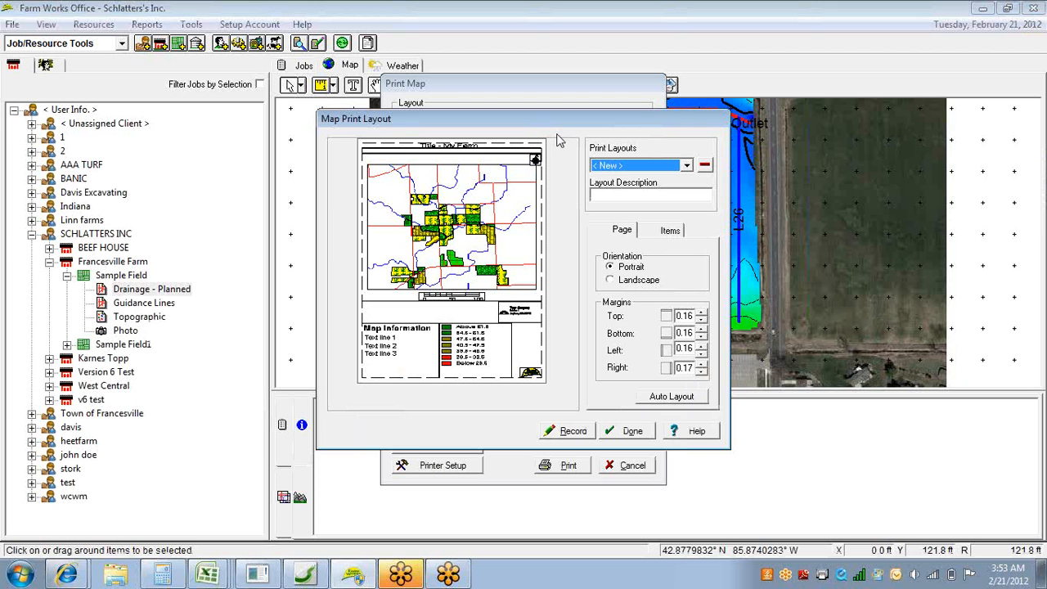
click(660, 235)
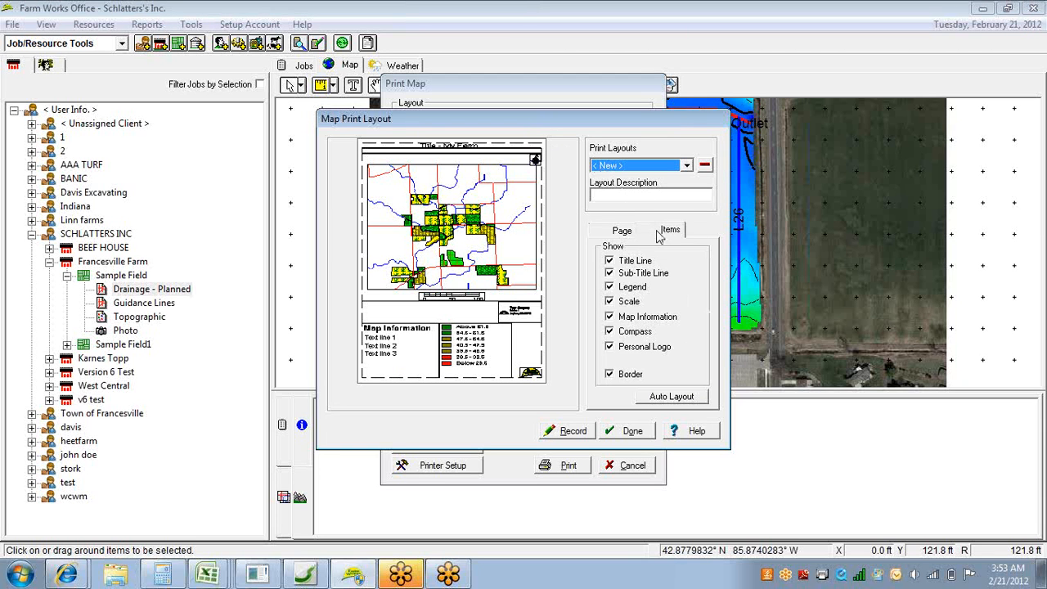
click(609, 261)
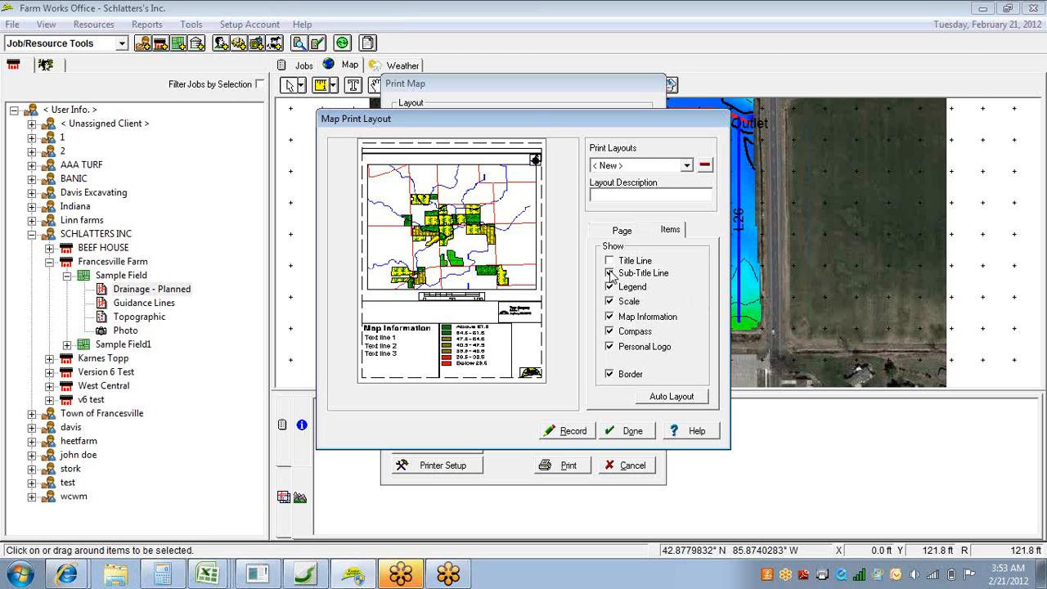
click(610, 273)
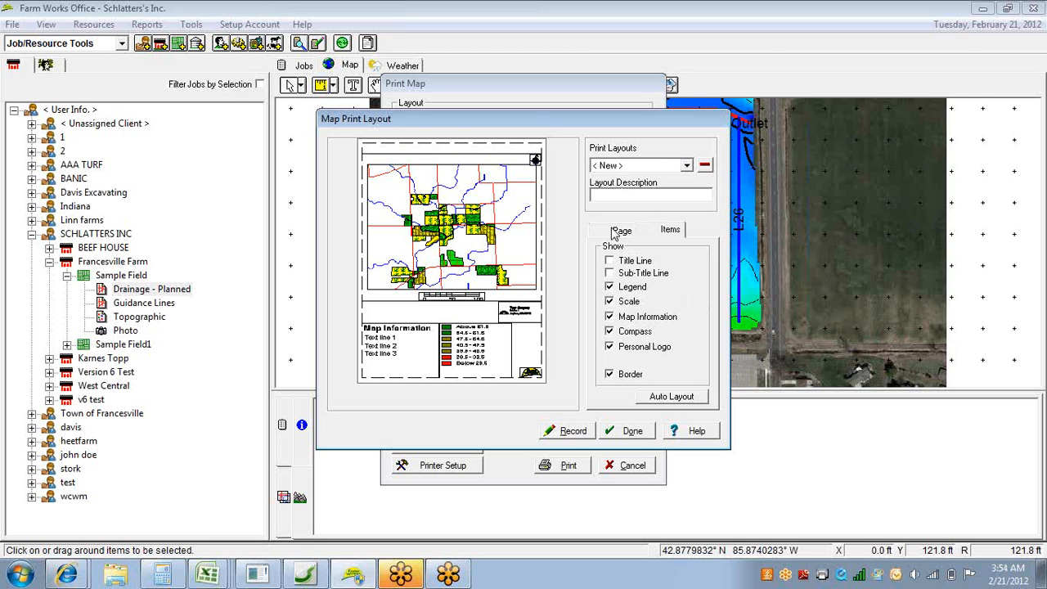
Set the print layout to landscape orientation and arrange its items with Auto Layout.
click(614, 234)
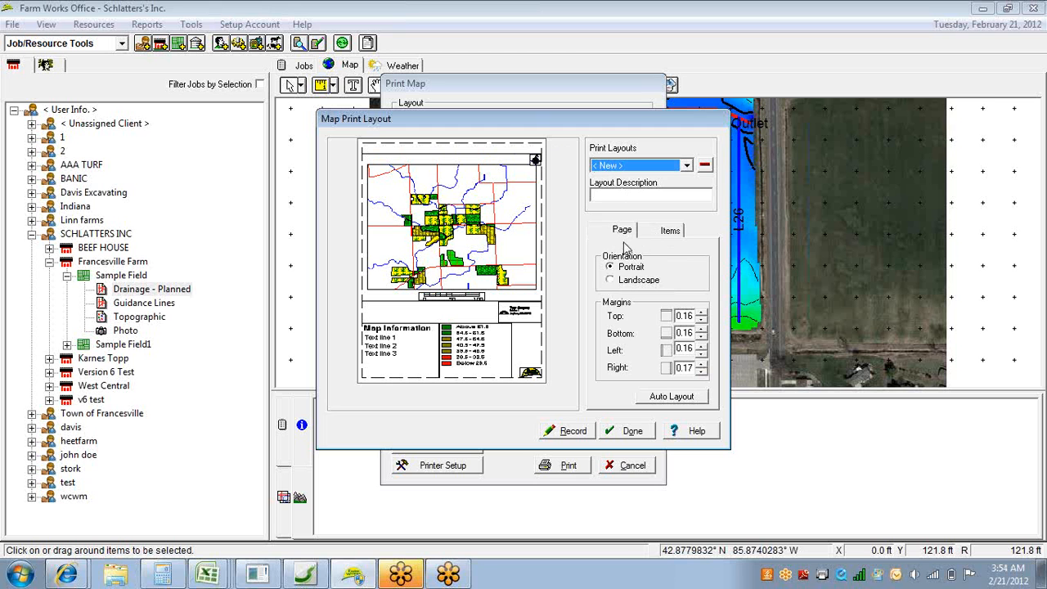
click(611, 282)
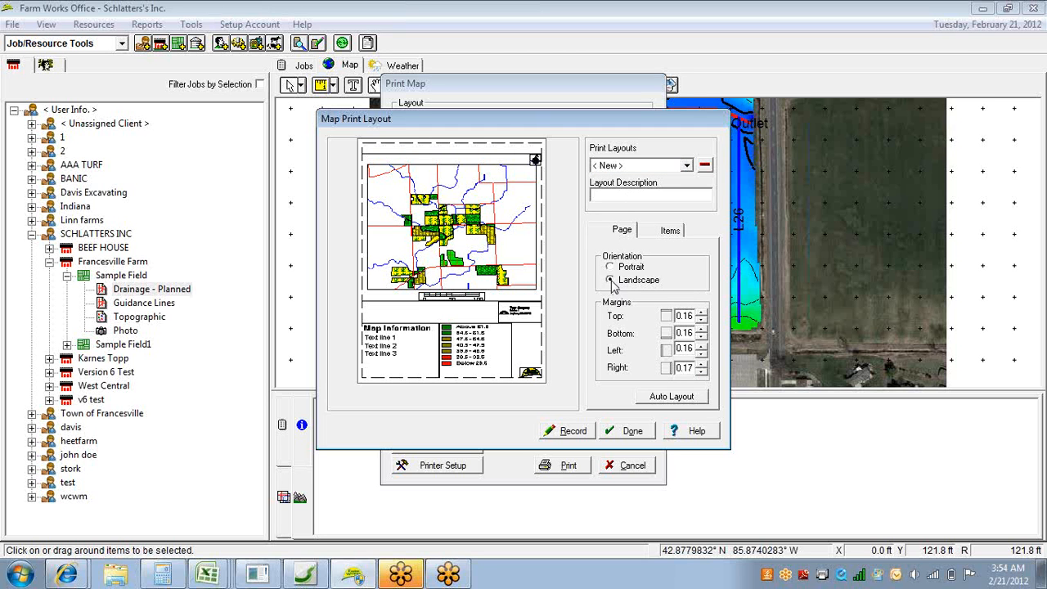
click(677, 399)
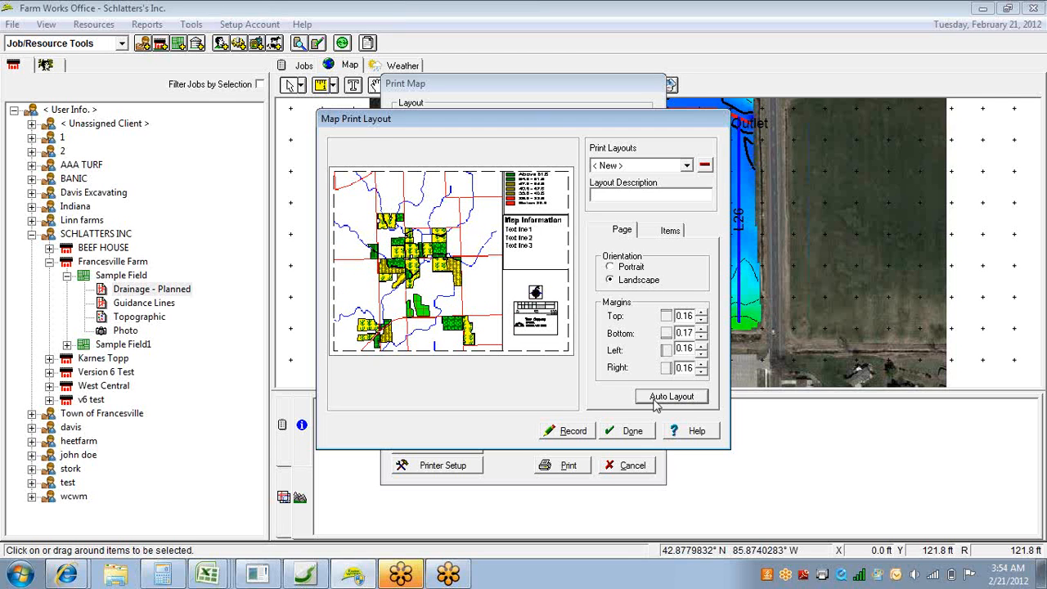
Move the personal logo to the layout's lower-right corner, with the scale bar and compass stacked above it.
click(544, 325)
drag(544, 325, 552, 339)
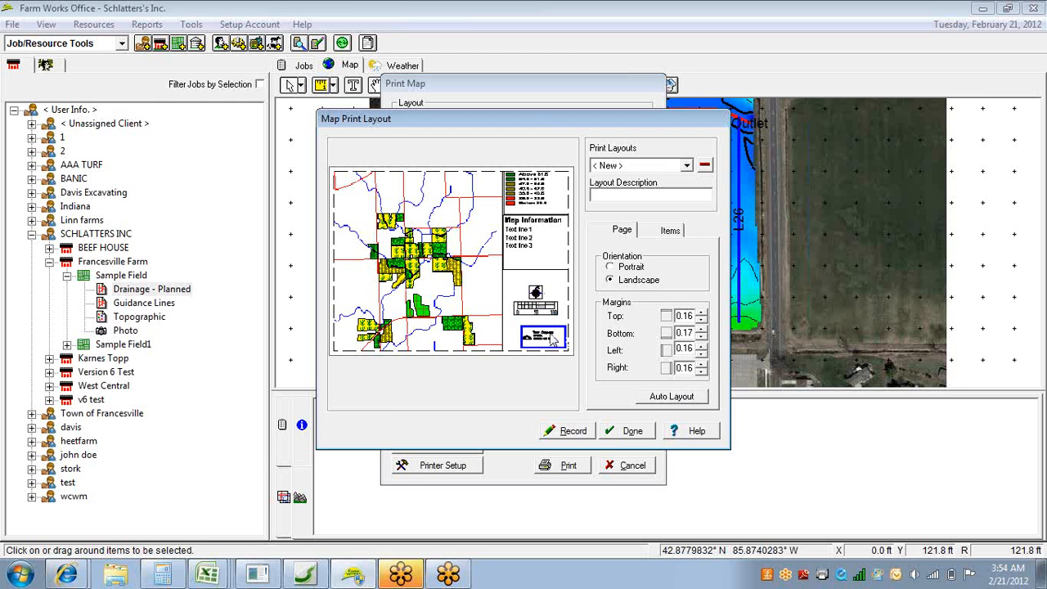
click(542, 314)
mouse_move(541, 314)
mouse_down()
mouse_move(547, 326)
mouse_move(542, 297)
mouse_move(557, 301)
mouse_up()
click(536, 296)
Narrow the map information box and the legend from their left edges so they line up with the scale bar and logo column.
click(533, 250)
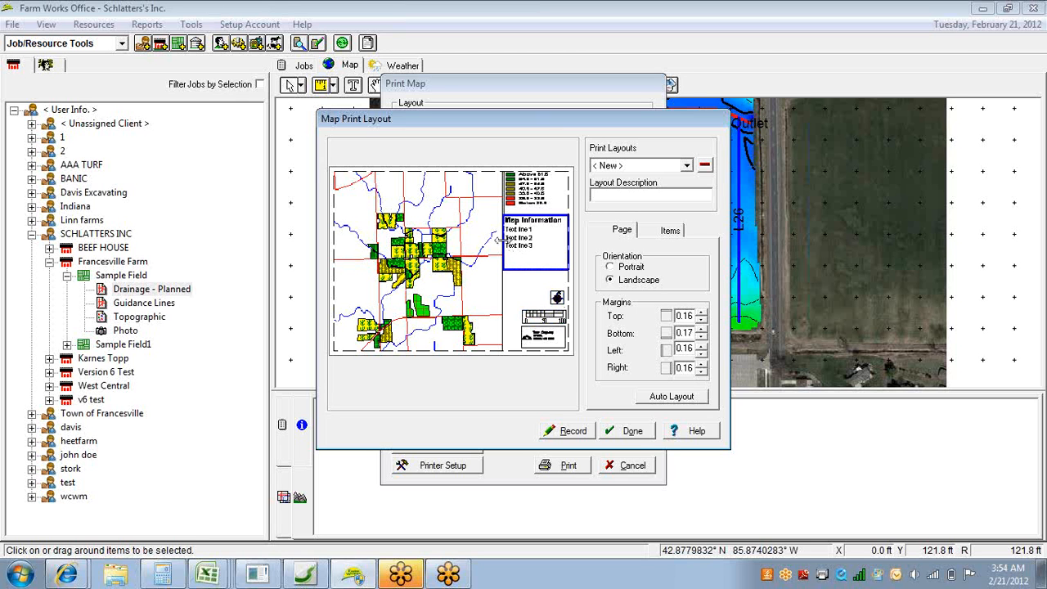
drag(499, 238, 520, 238)
click(522, 206)
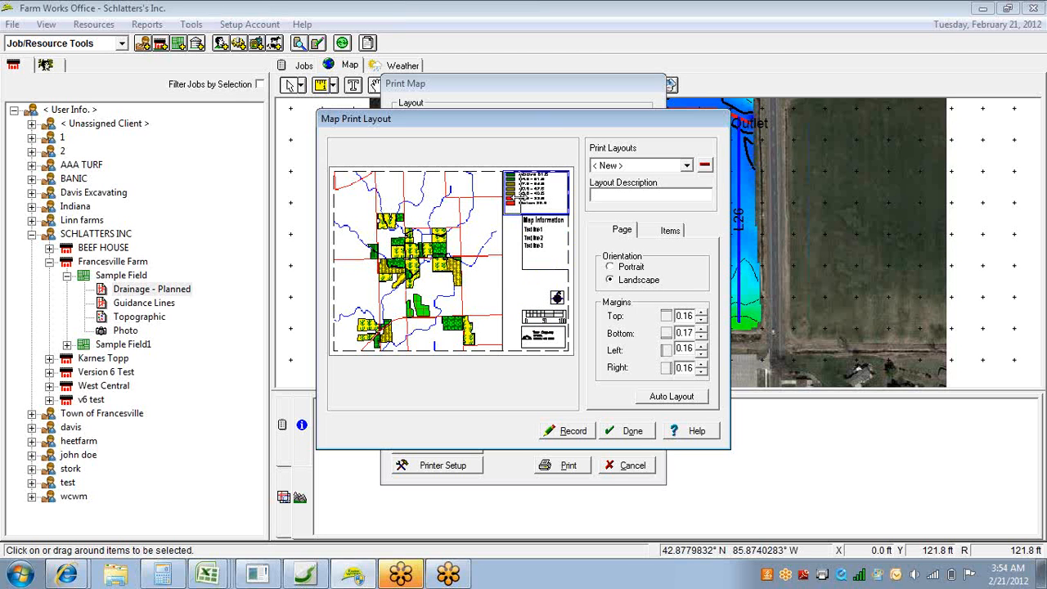
Widen the map frame so its right edge reaches the narrowed legend and map information column.
click(491, 228)
drag(500, 238, 482, 239)
click(493, 250)
drag(499, 246, 508, 246)
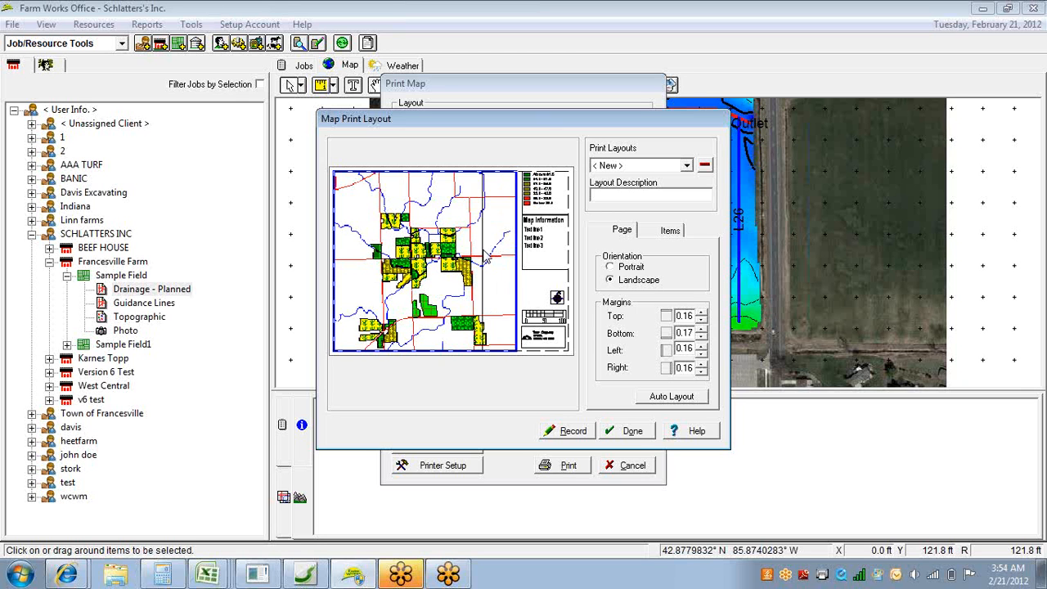
click(481, 249)
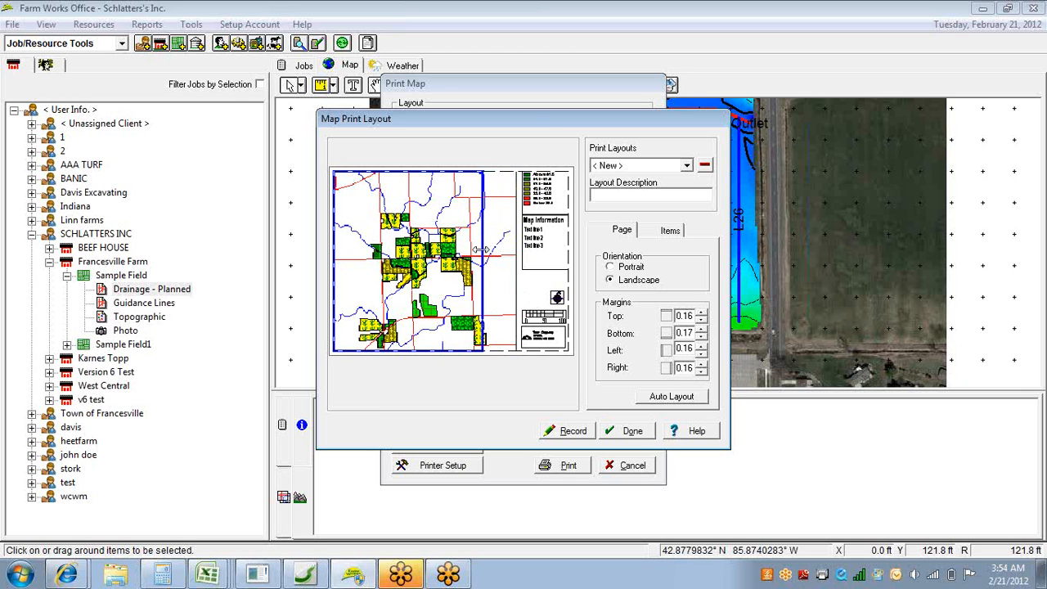
drag(484, 249, 520, 250)
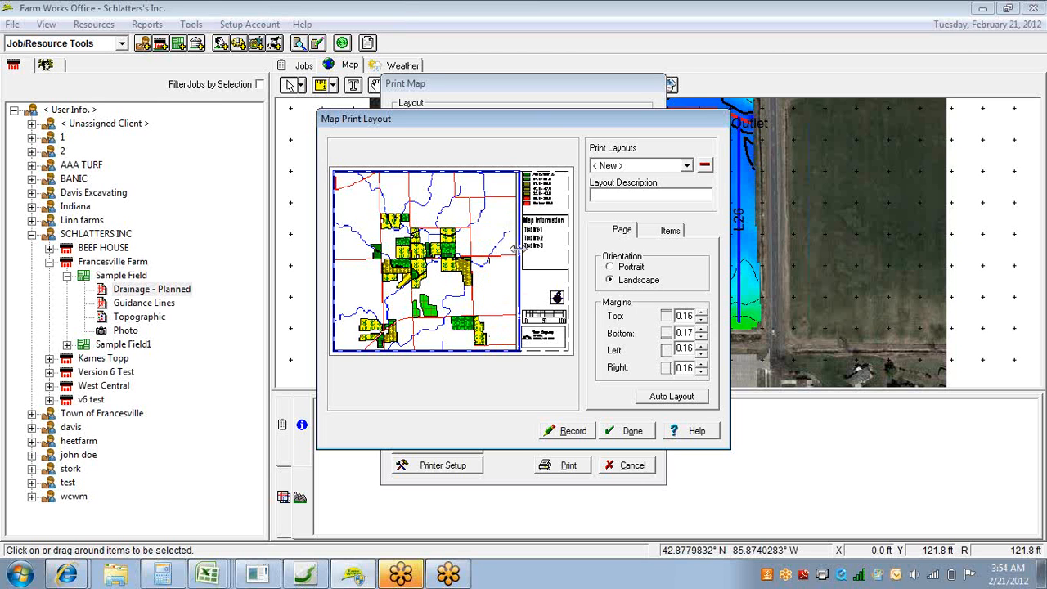
Give the print layout the description "custom", record it, and finish editing the layout.
click(598, 199)
text(ous)
text(tom)
click(583, 436)
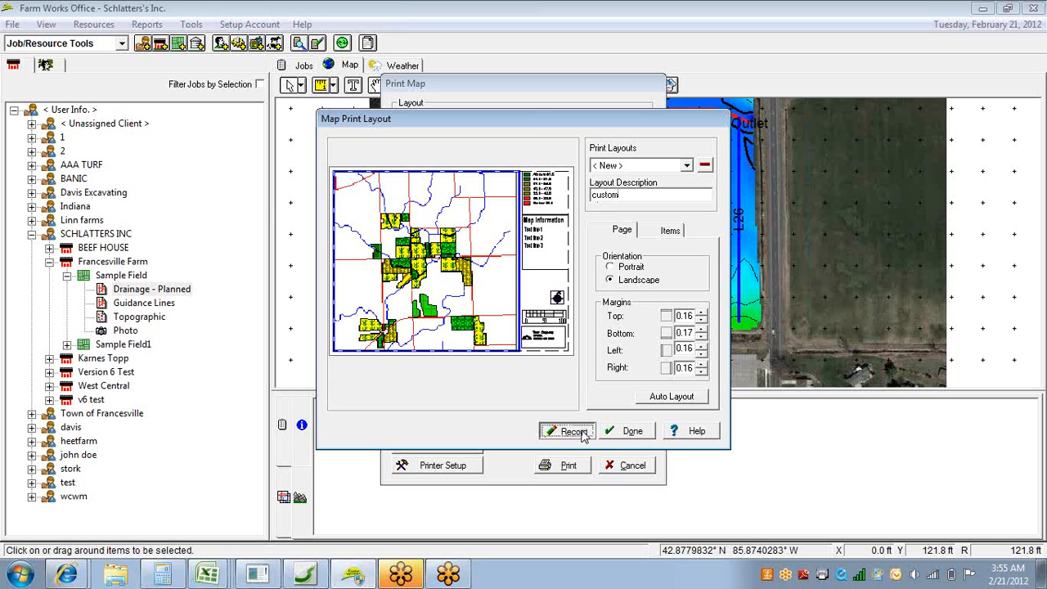
click(625, 431)
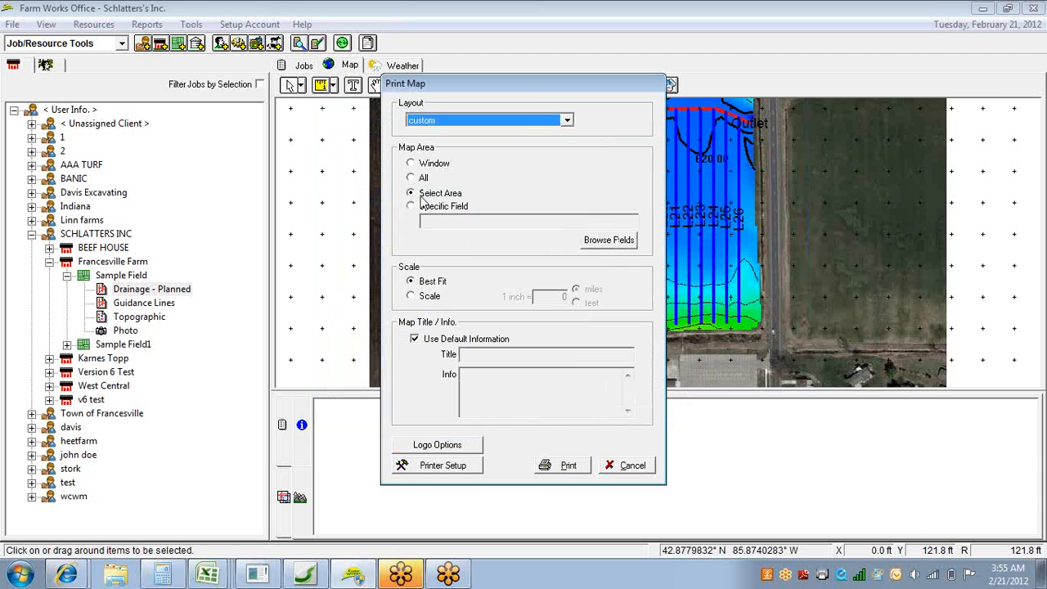
Start printing with the custom layout and resize the print area to fit closely around the drainage field.
click(573, 468)
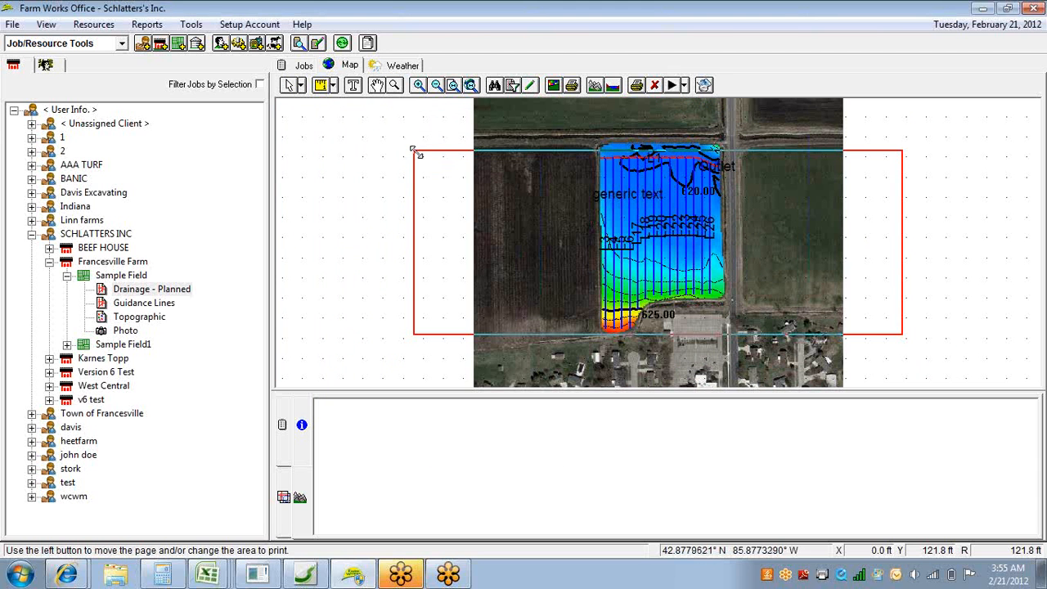
drag(415, 152, 592, 139)
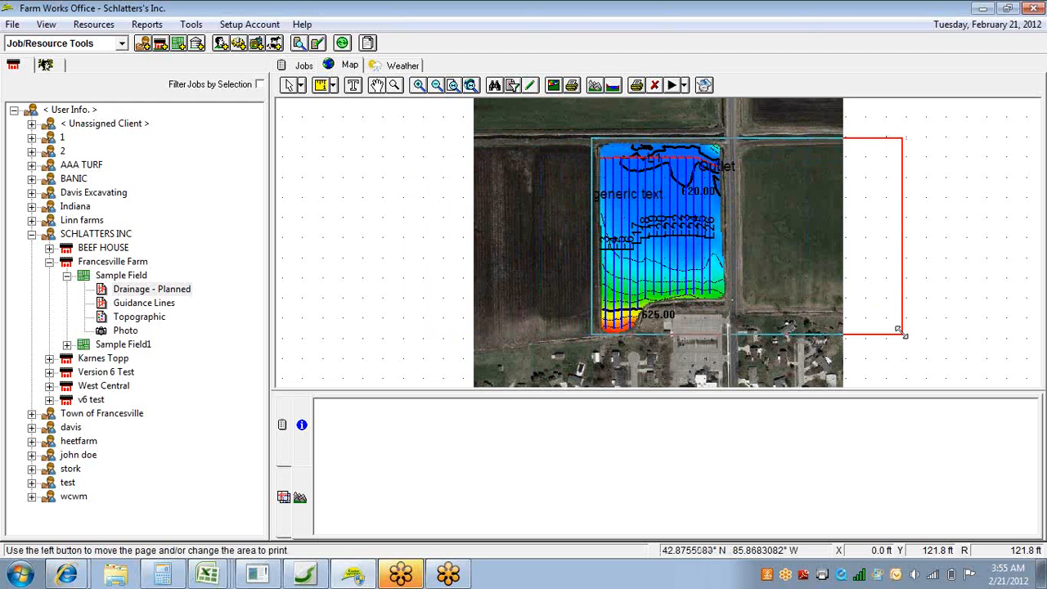
drag(902, 332, 732, 335)
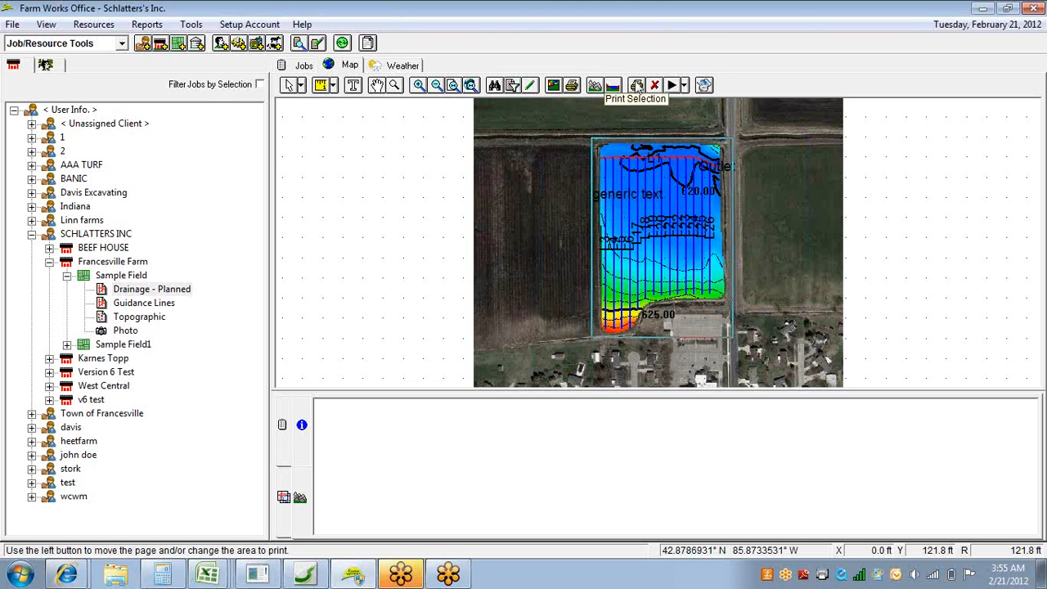
Generate the print preview of the selected area and zoom it out to show more of the page.
click(636, 86)
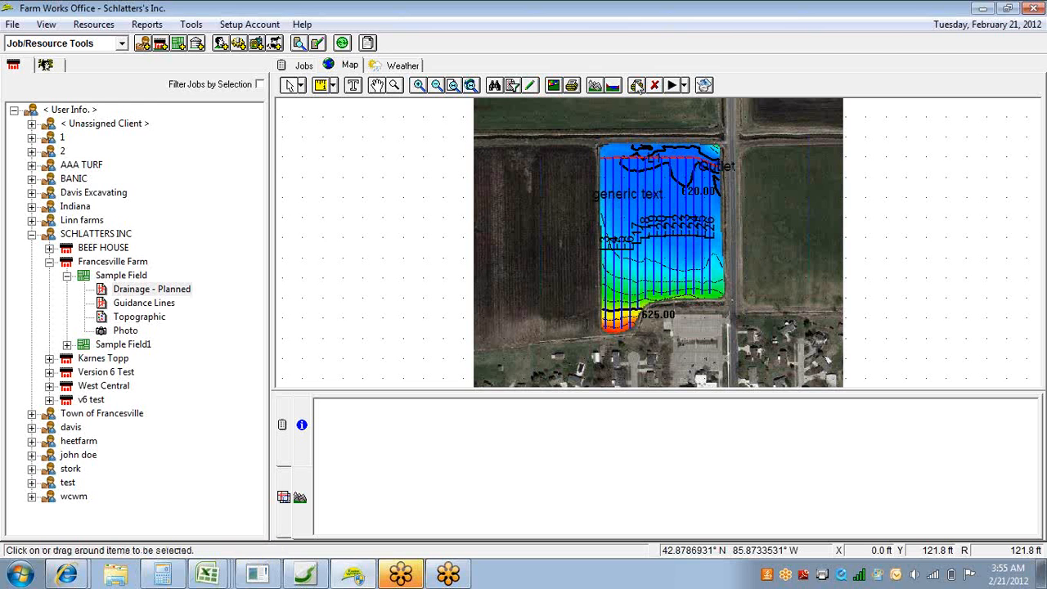
click(637, 86)
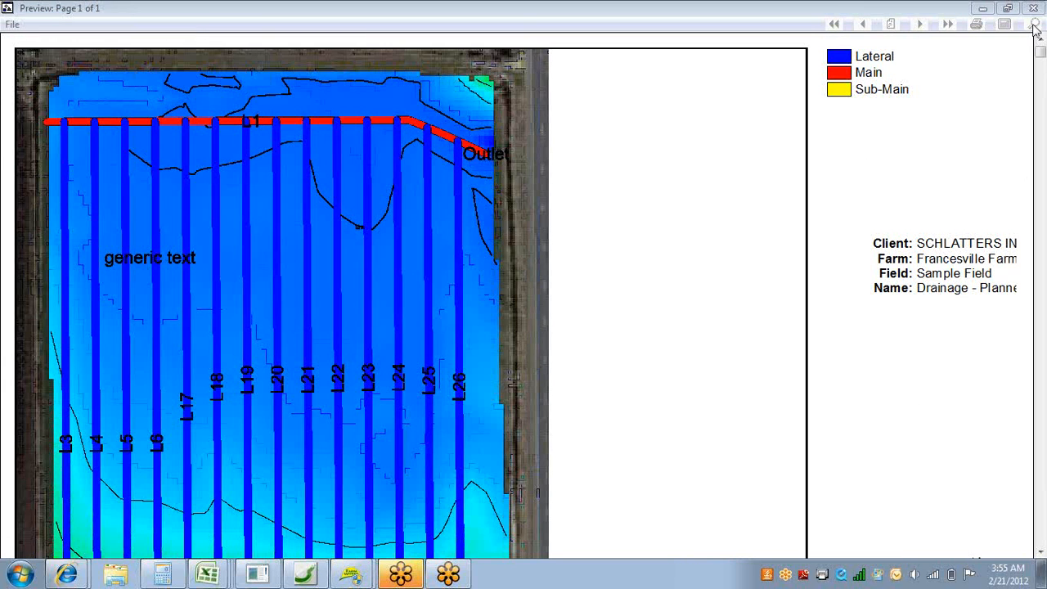
click(1033, 25)
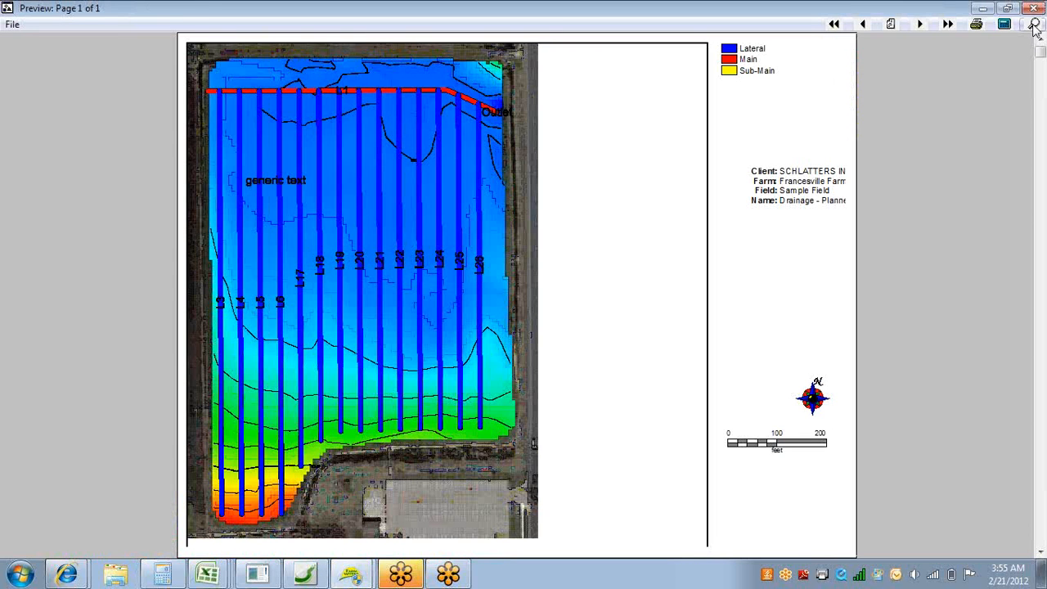